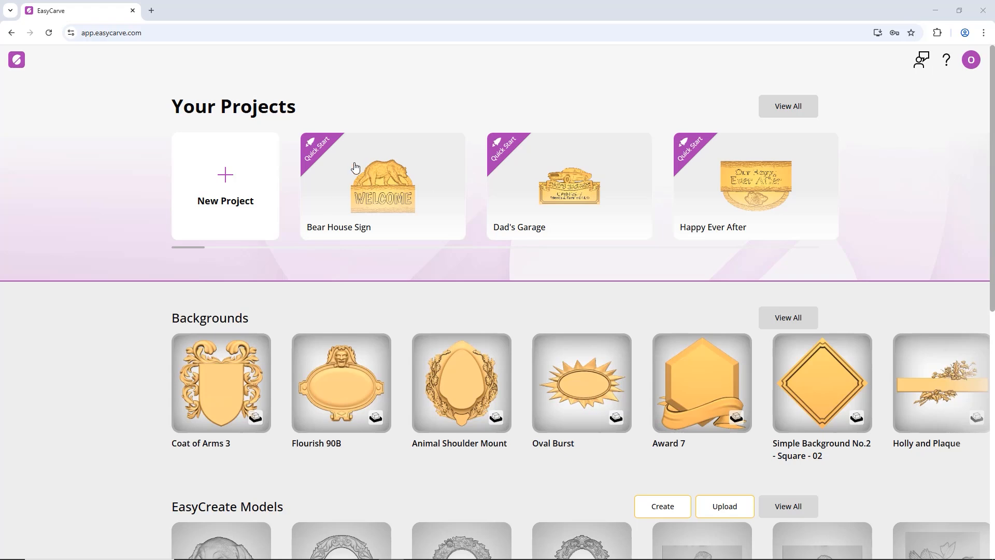
Step: Open the Bear House Sign project's global settings and check which machines and materials can be chosen
left_click(382, 184)
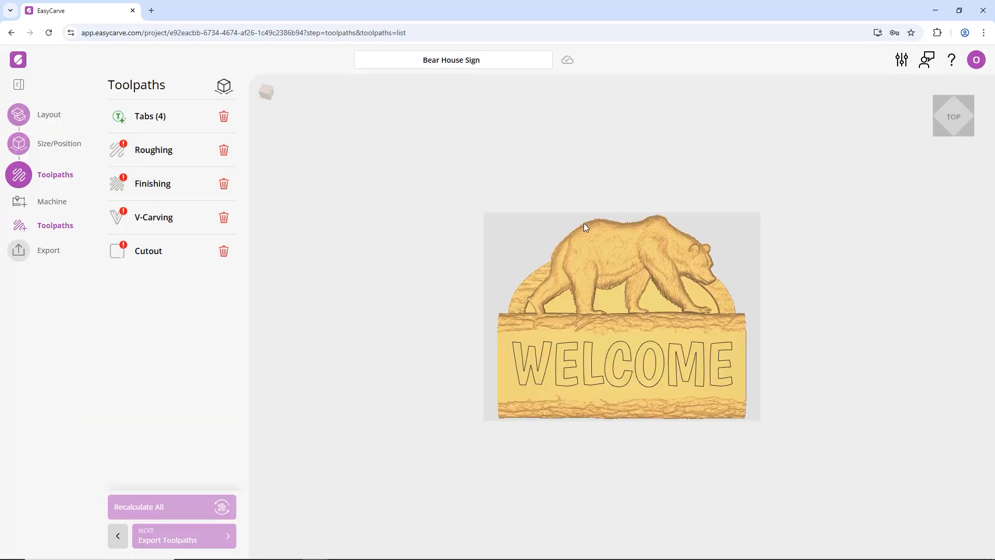
left_click(902, 61)
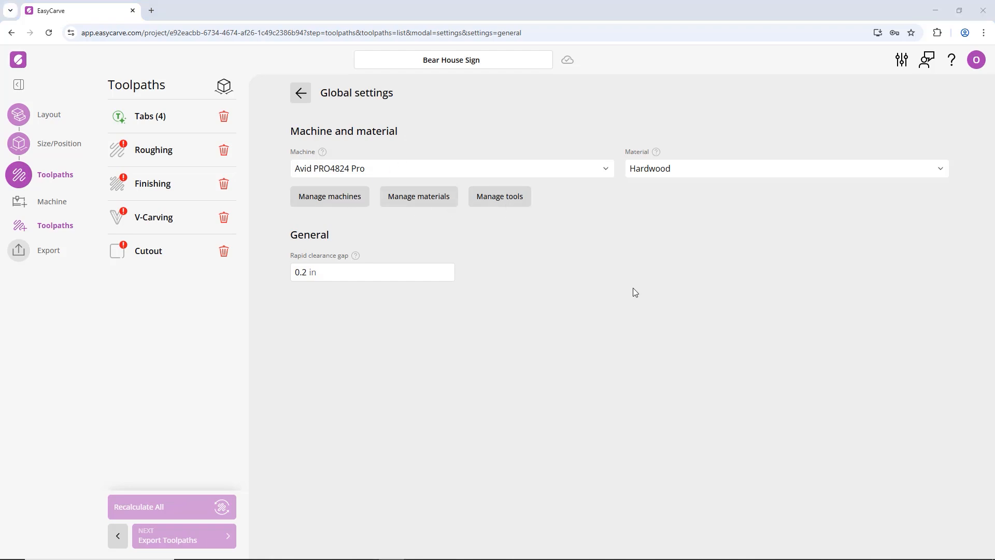
left_click(610, 175)
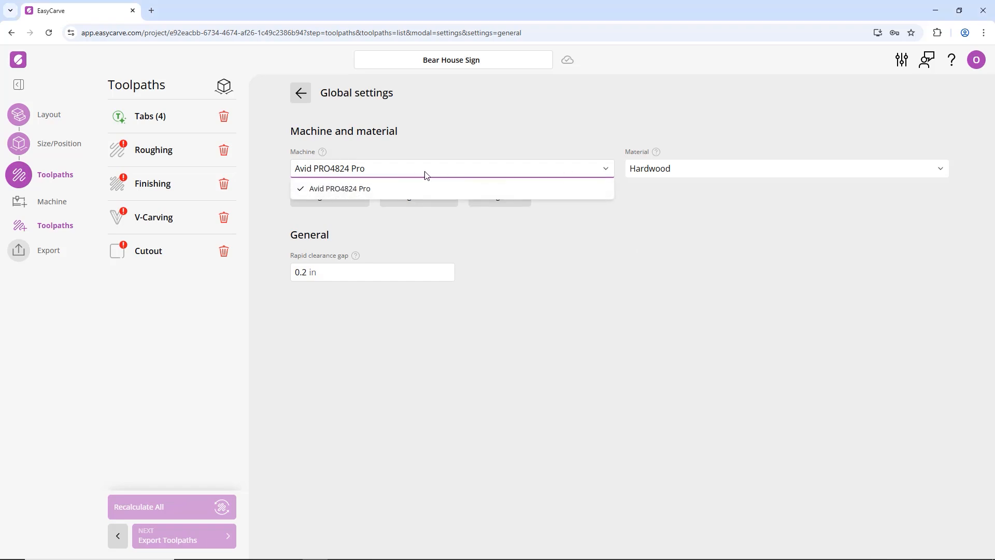
left_click(520, 144)
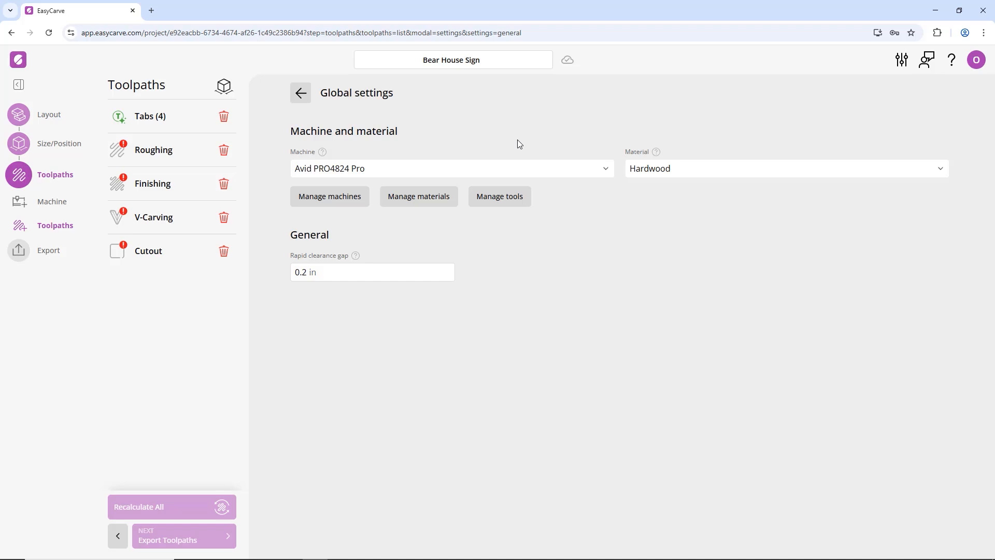
left_click(674, 169)
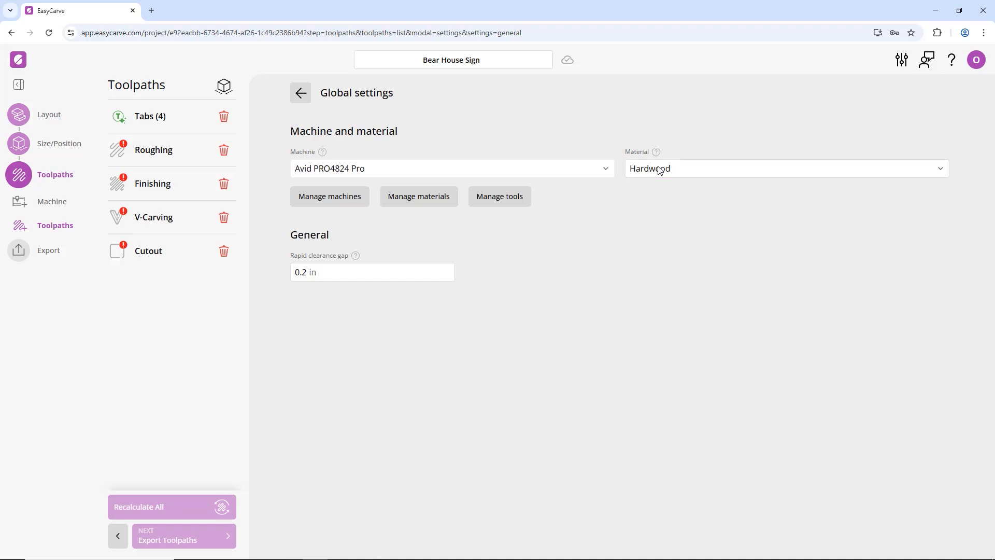
left_click(659, 170)
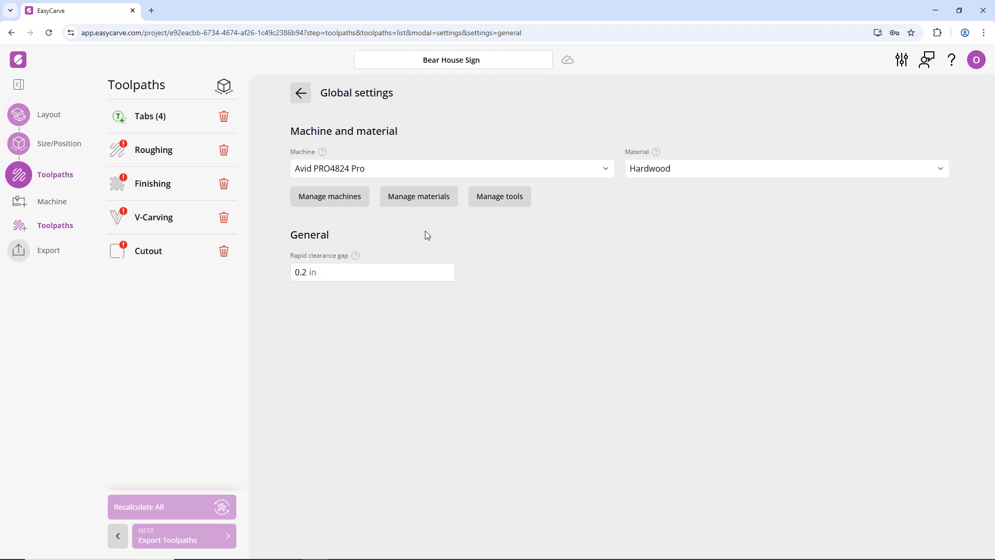
Step: Start a new machine in the machine manager with manufacturer Twotrees and model 3018 TTC
left_click(340, 200)
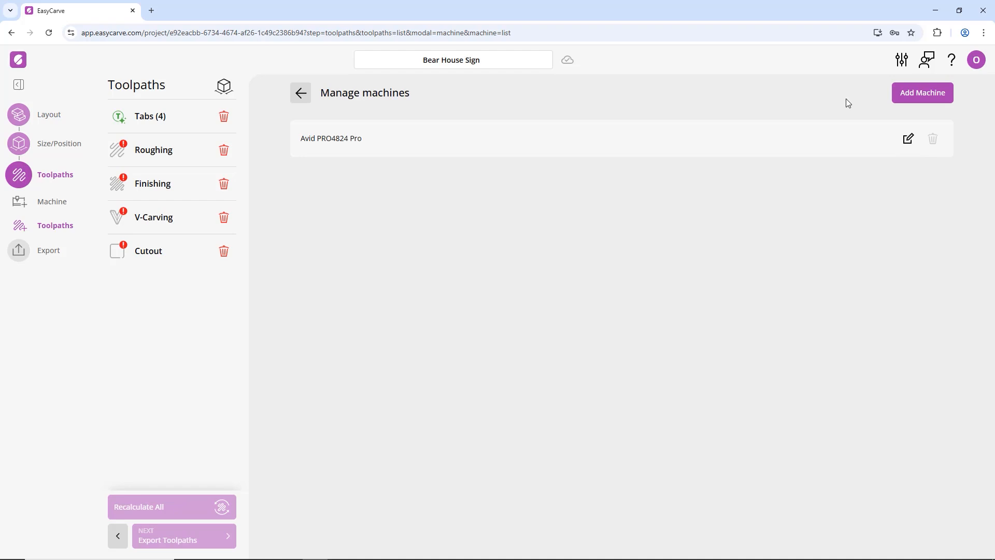
left_click(919, 102)
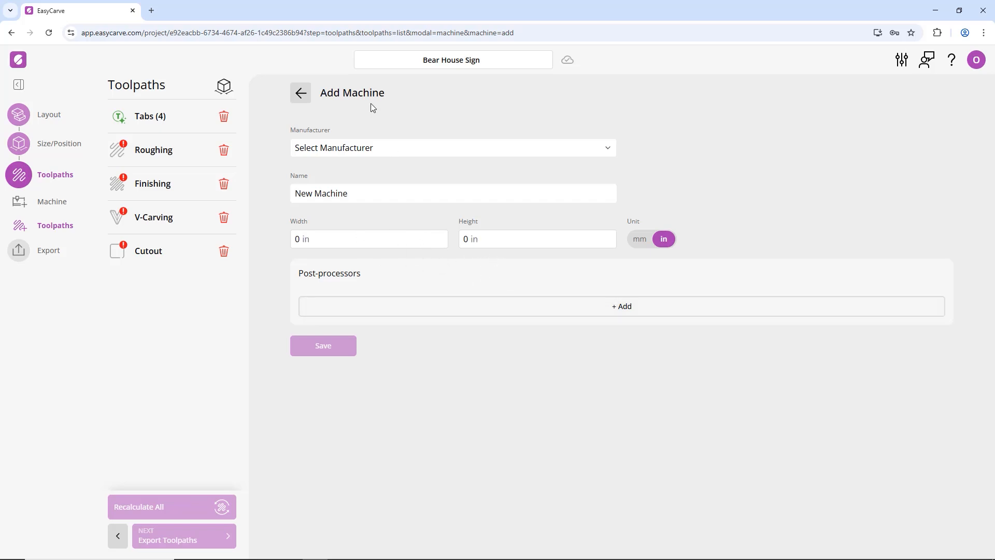
left_click(415, 148)
scroll(433, 231, "down", 6)
scroll(435, 231, "down", 15)
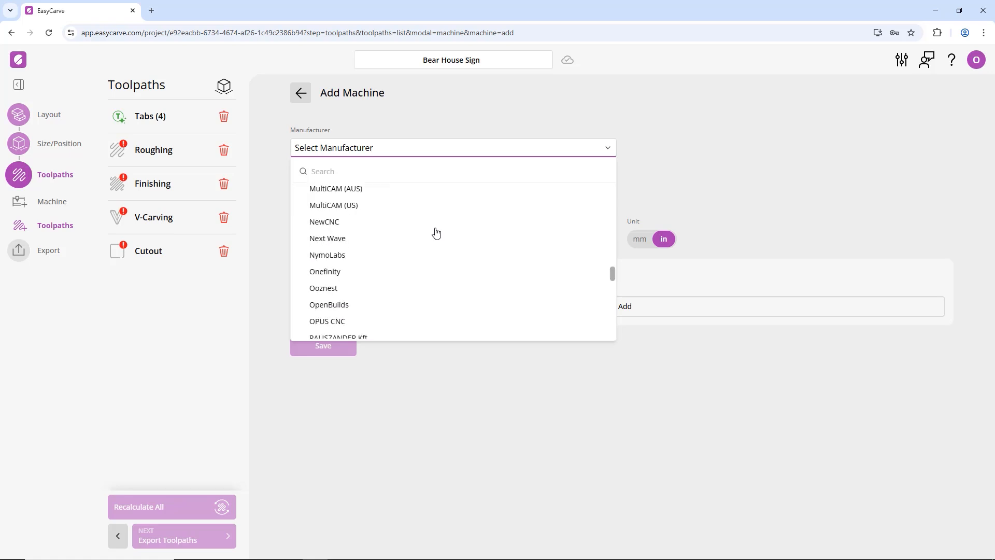
left_click(386, 233)
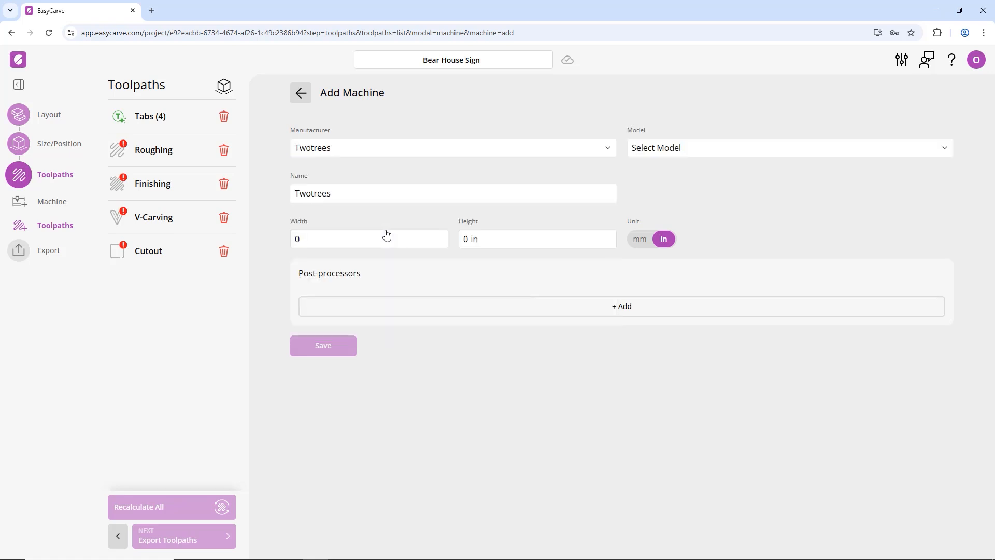
left_click(652, 152)
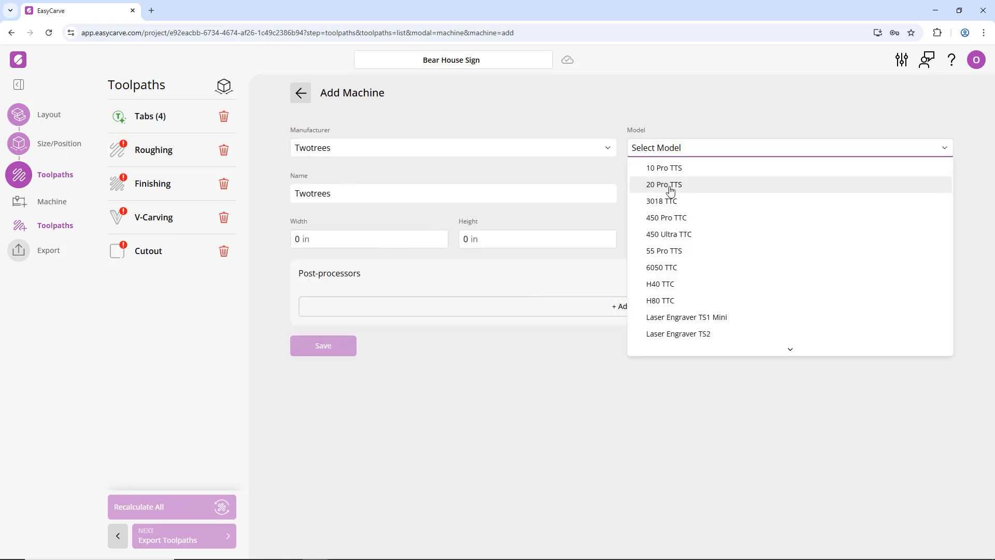
left_click(673, 205)
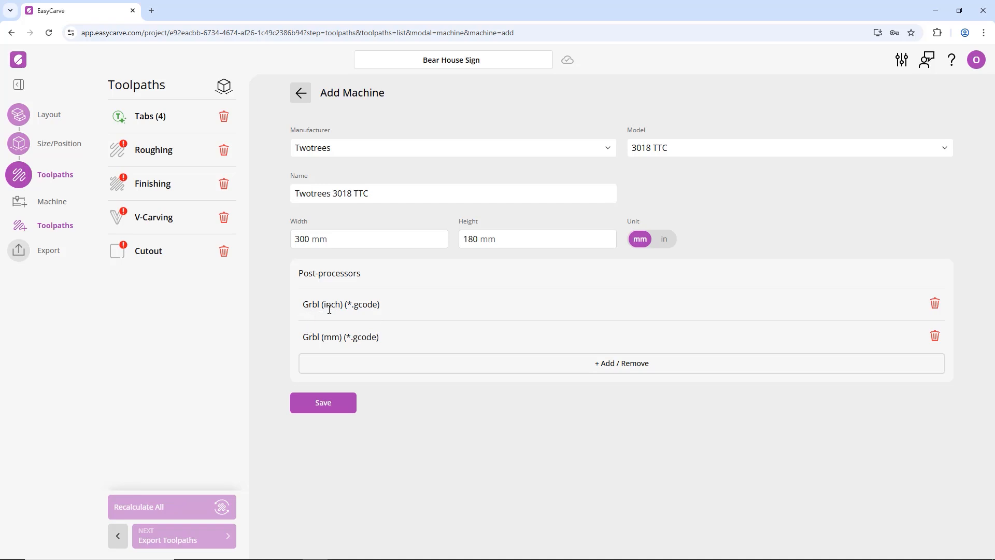
Step: Examine the manufacturer list's custom option and the available post-processors for the new machine
left_click(465, 149)
scroll(384, 195, "up", 15)
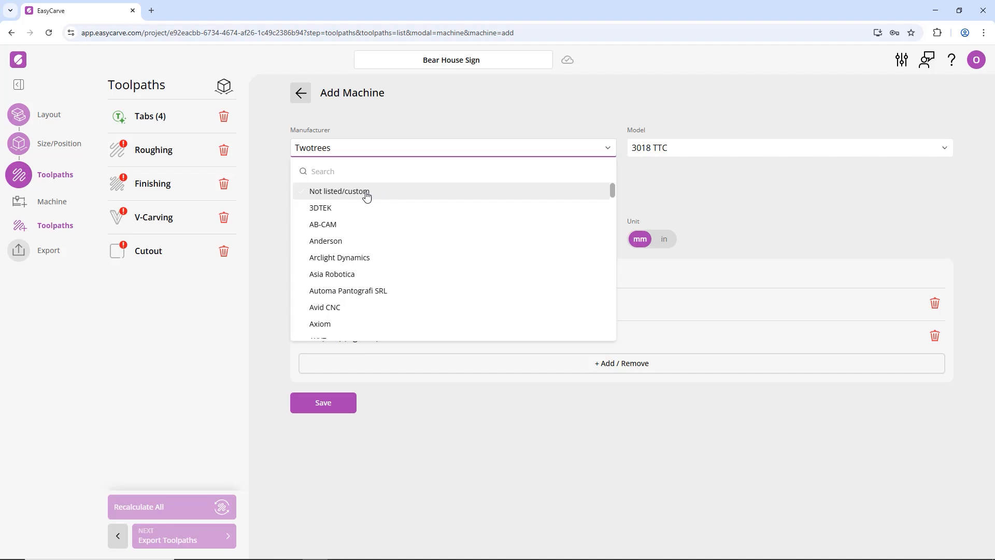
left_click(723, 188)
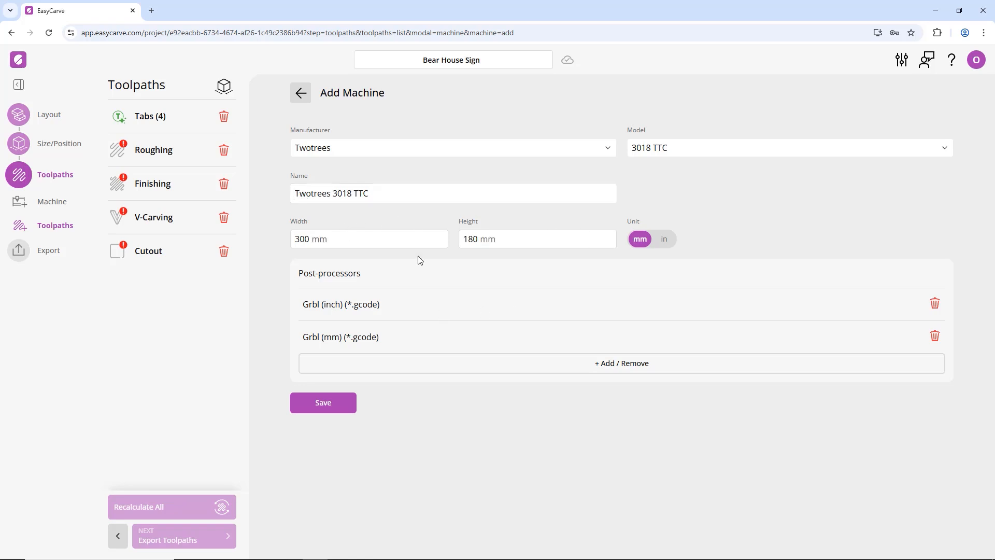
left_click(622, 369)
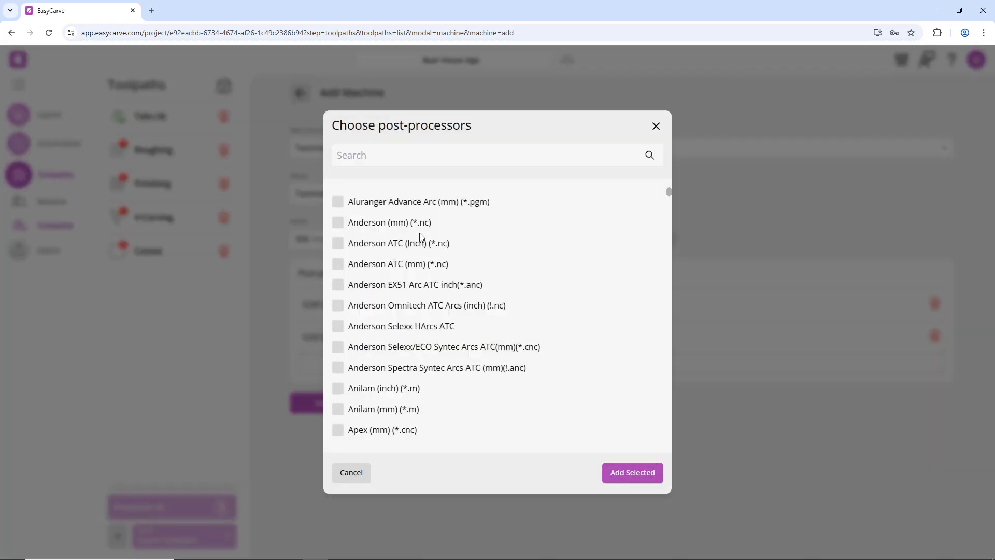
scroll(425, 241, "down", 3)
scroll(425, 241, "down", 8)
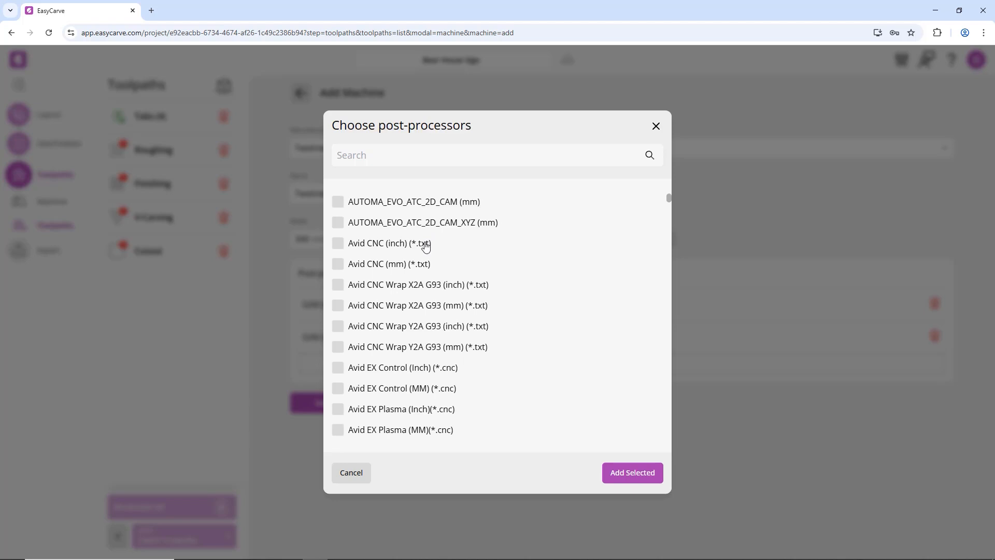
left_click(656, 126)
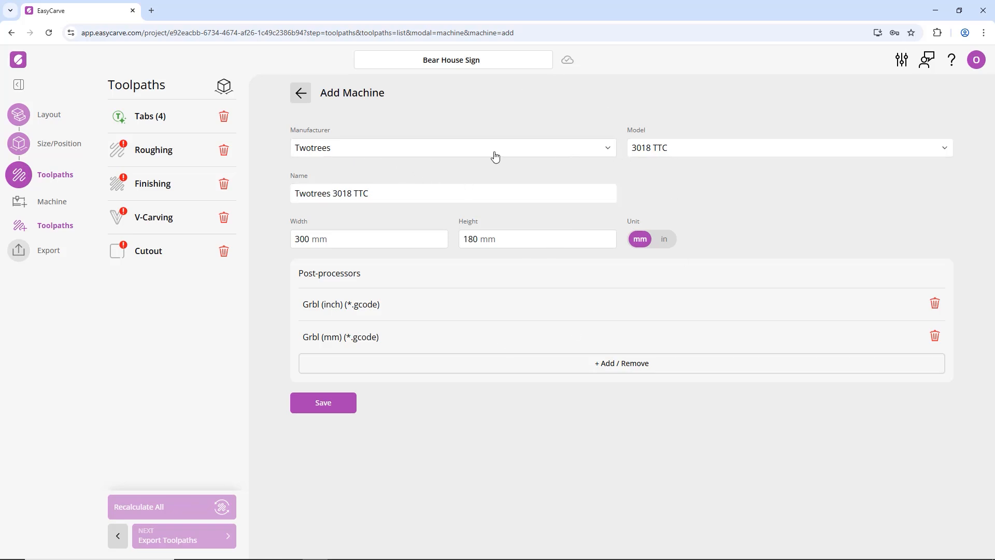
Step: Save the Twotrees 3018 TTC machine, review its editable details, and return to the global settings
left_click(341, 410)
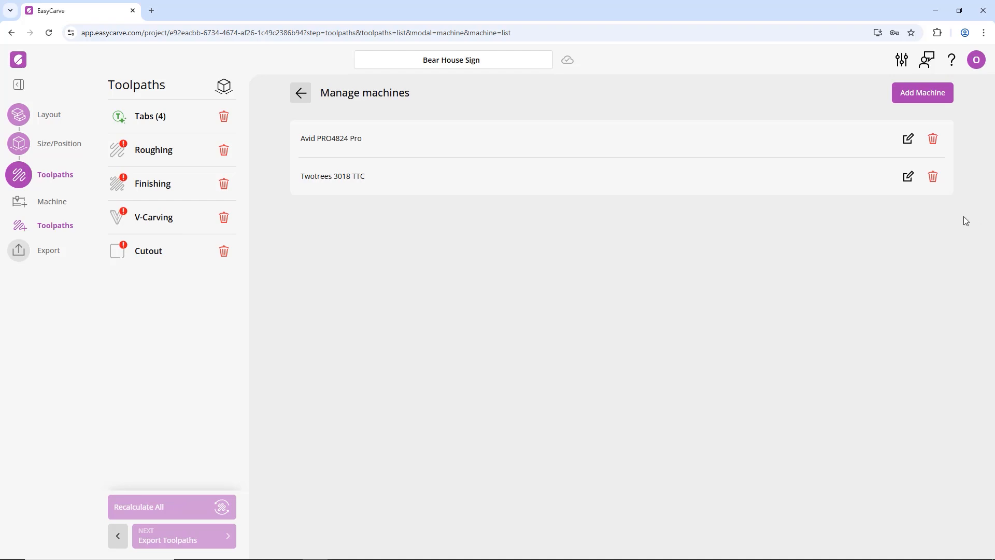
left_click(909, 178)
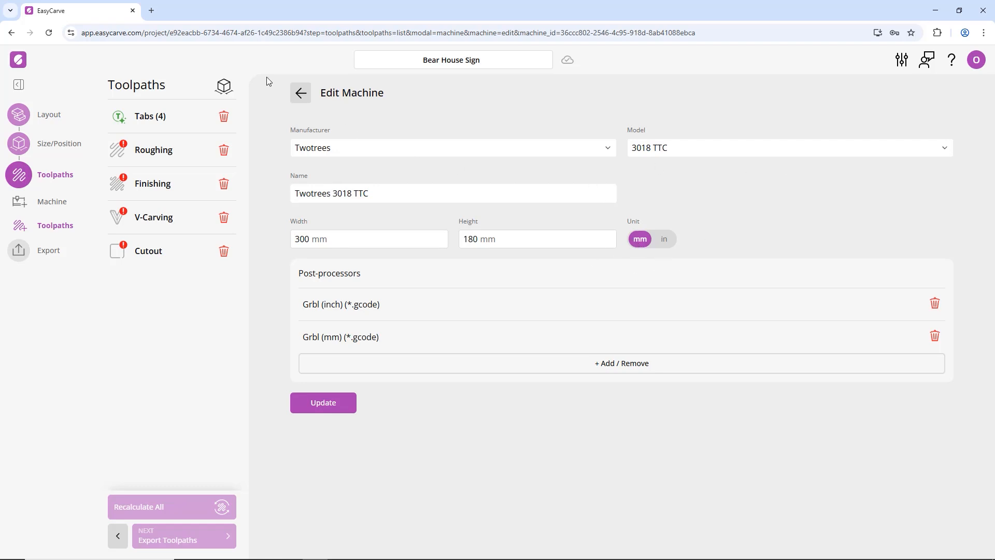
left_click(301, 94)
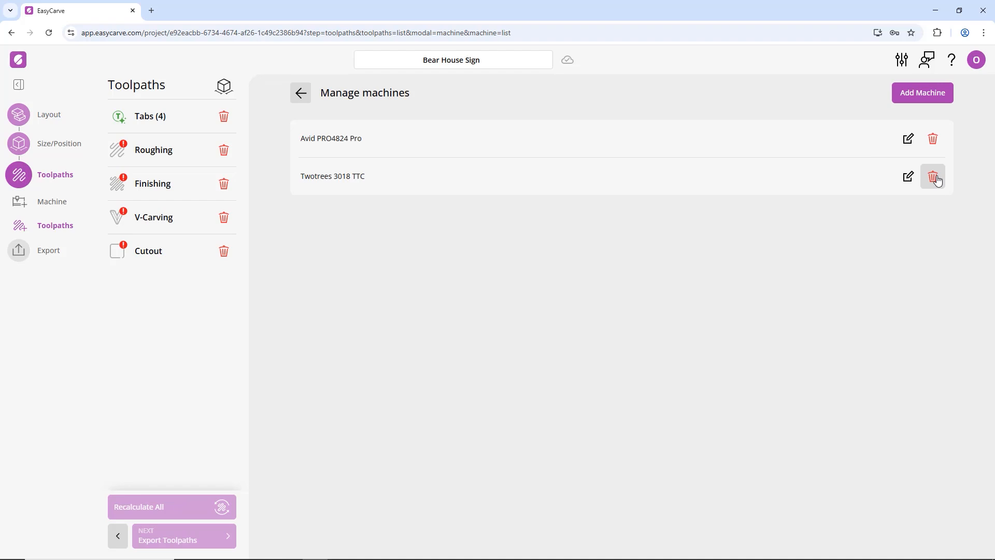
left_click(300, 94)
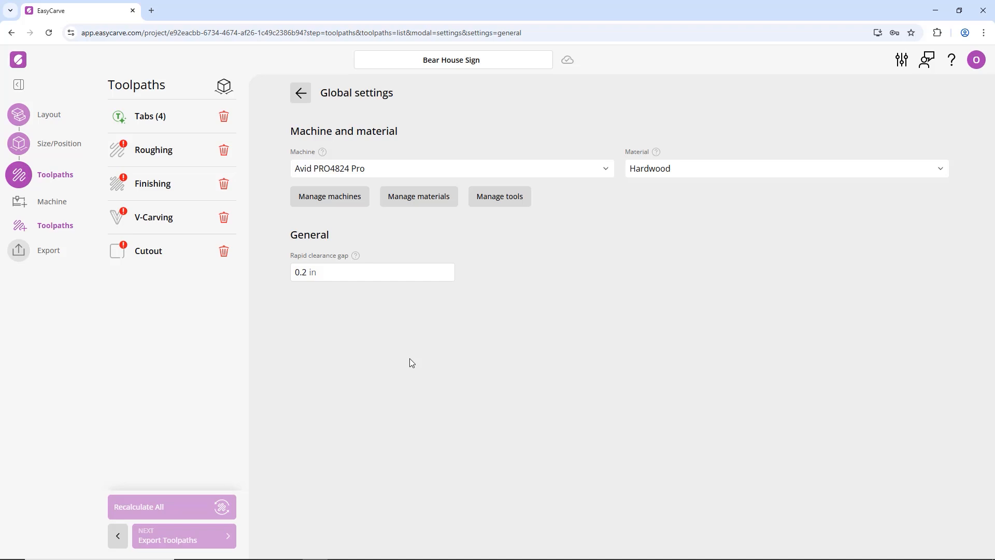
Step: Add Oak from the predefined choices to the managed materials and return to the global settings
left_click(417, 200)
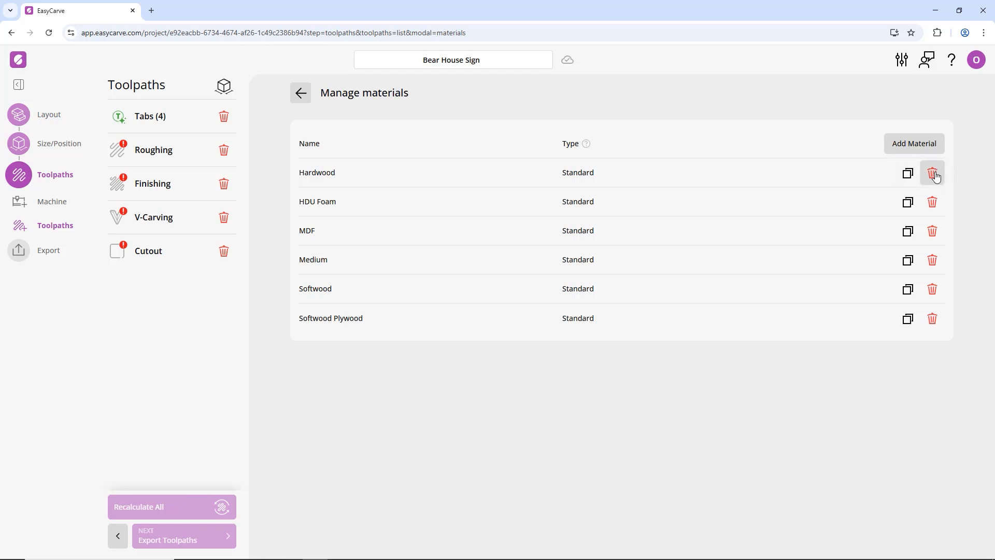
left_click(910, 146)
left_click(522, 150)
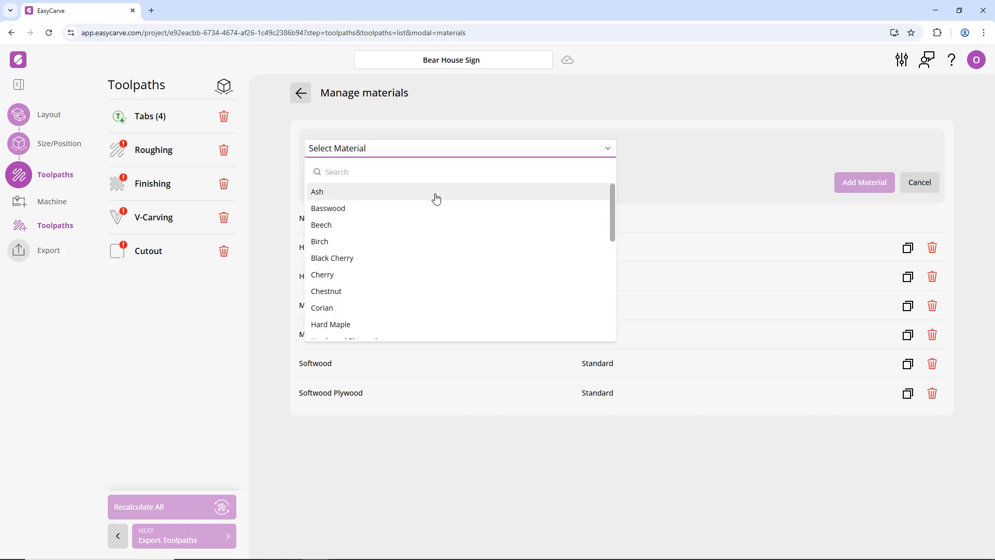
scroll(437, 205, "down", 1)
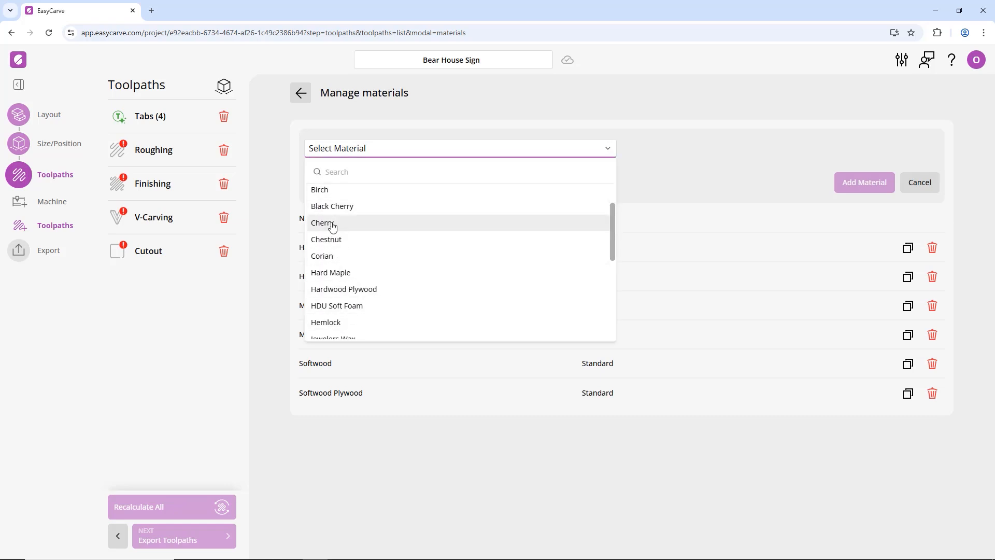
scroll(345, 213, "down", 1)
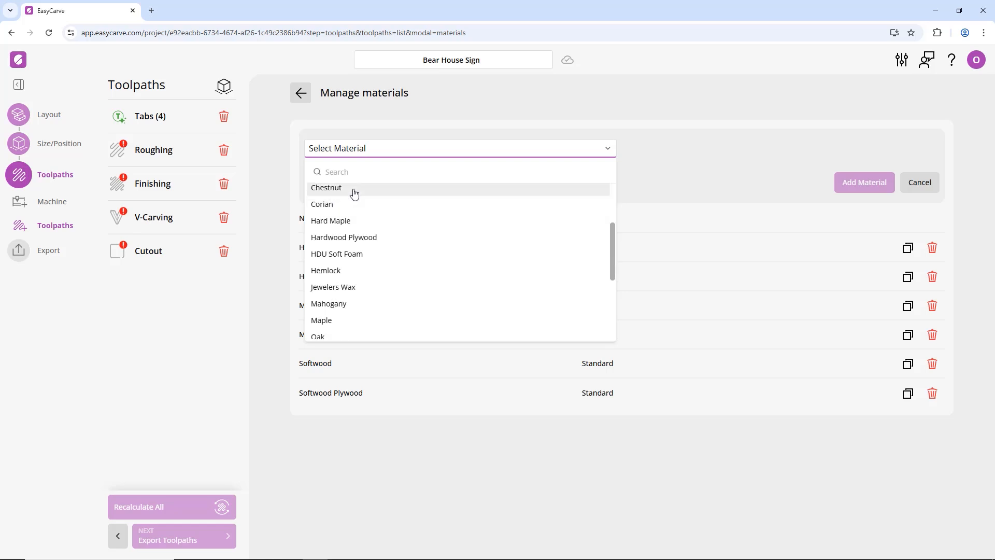
scroll(377, 287, "down", 3)
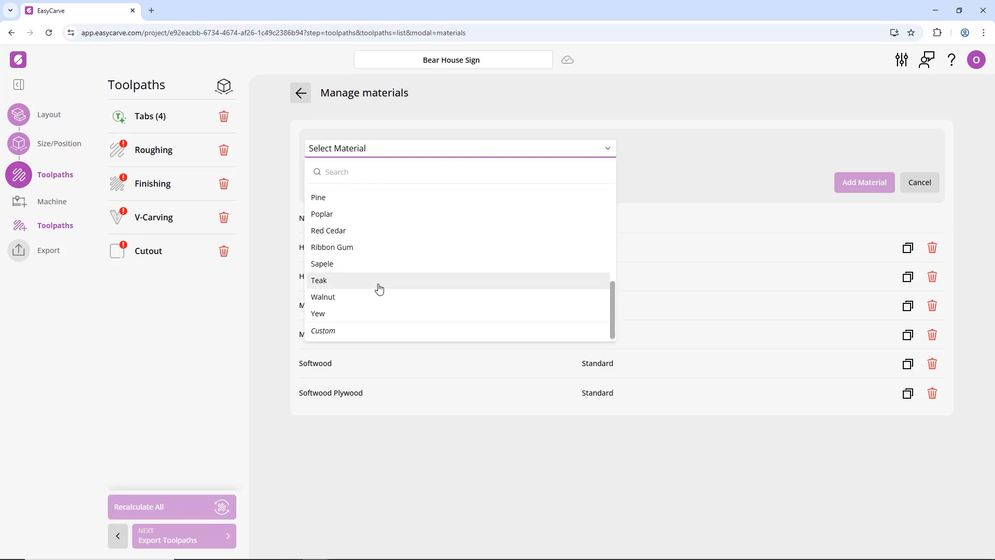
left_click(320, 333)
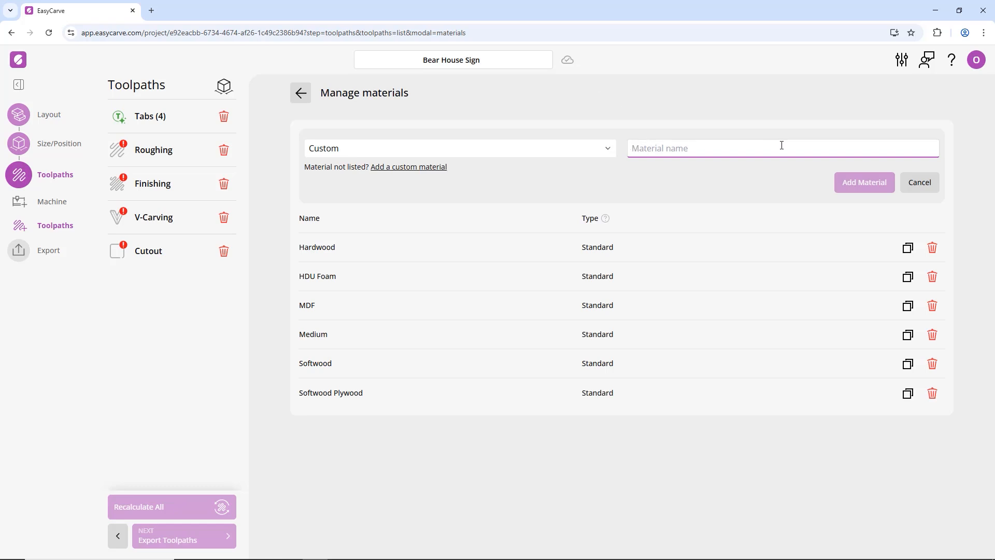
left_click(490, 151)
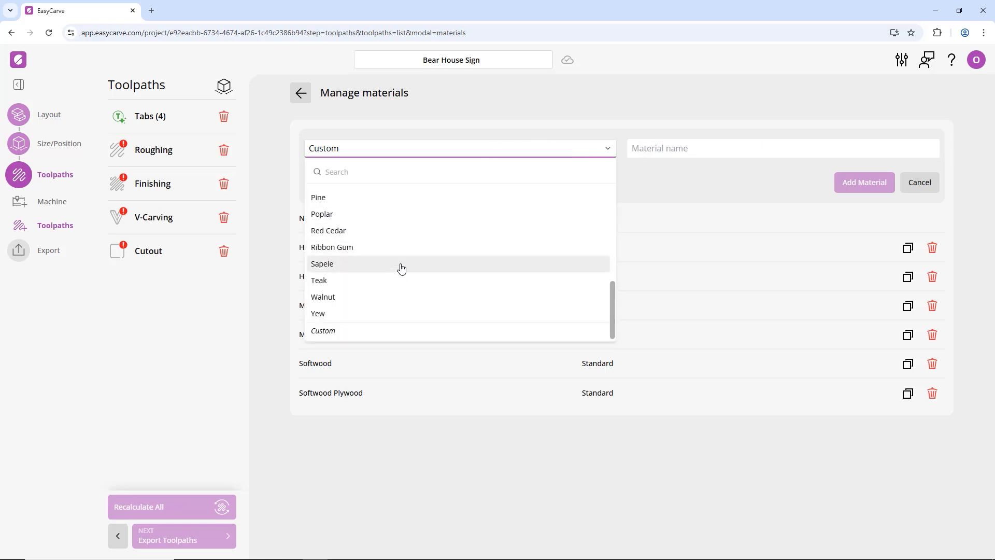
scroll(373, 298, "up", 3)
left_click(318, 337)
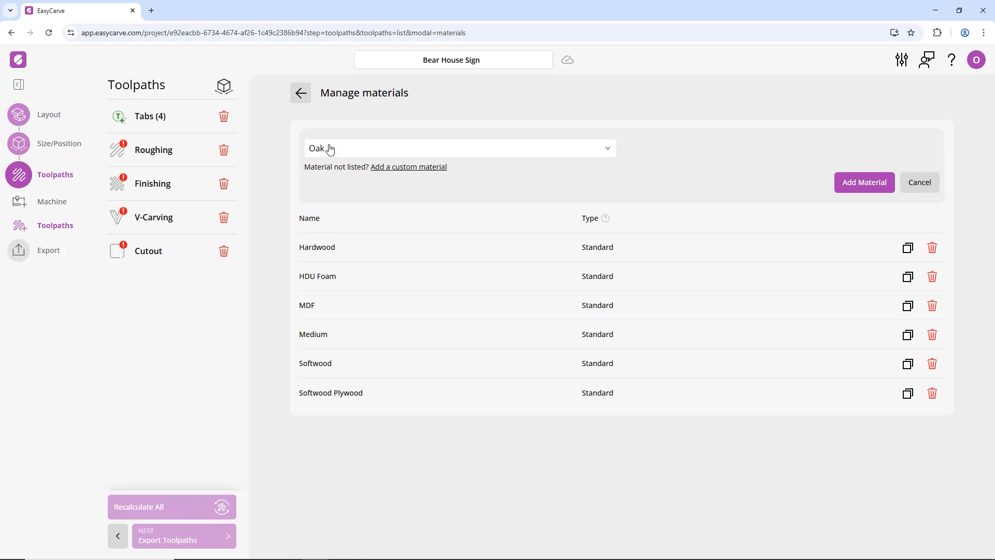
left_click(848, 188)
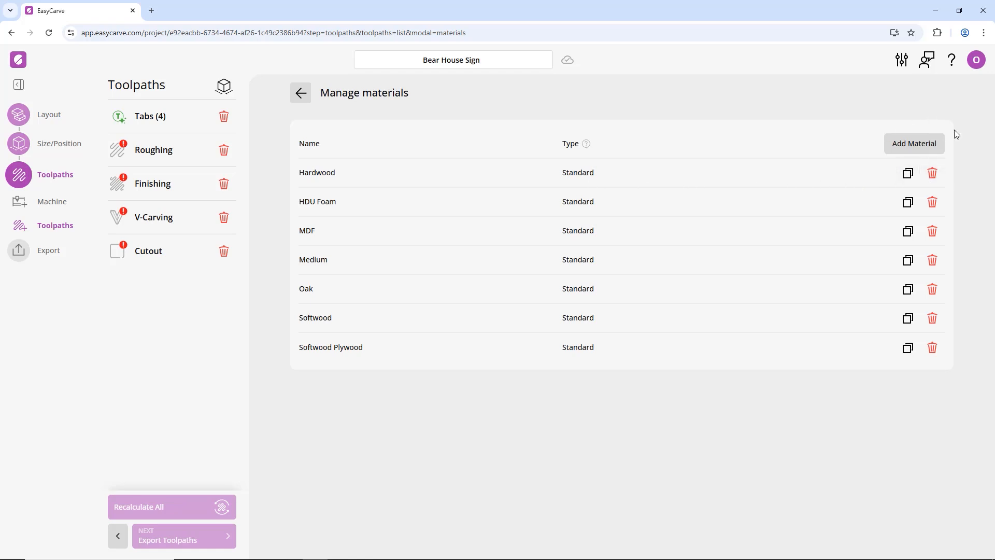
left_click(300, 93)
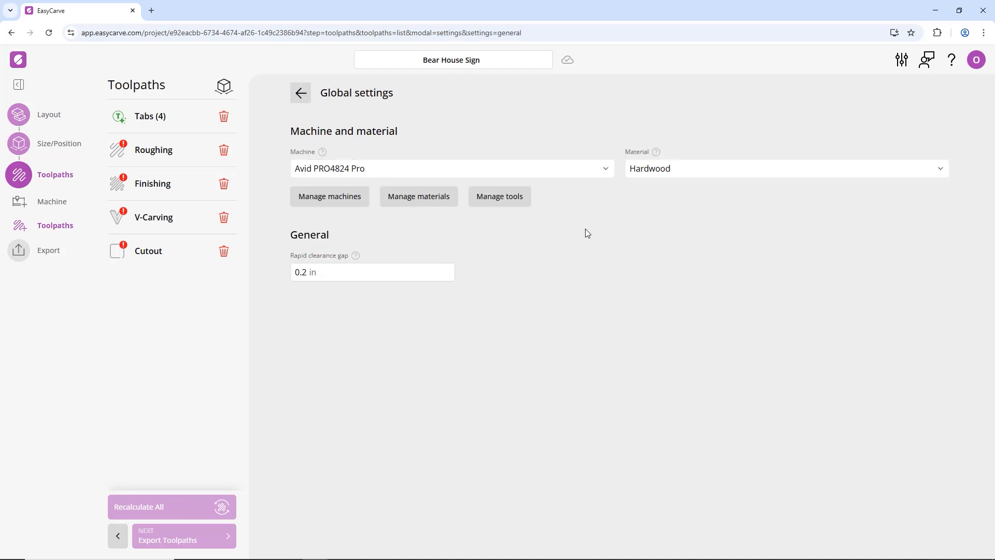
Step: Open the tool database and check the machine and material choices that its tools can be filtered by
left_click(512, 201)
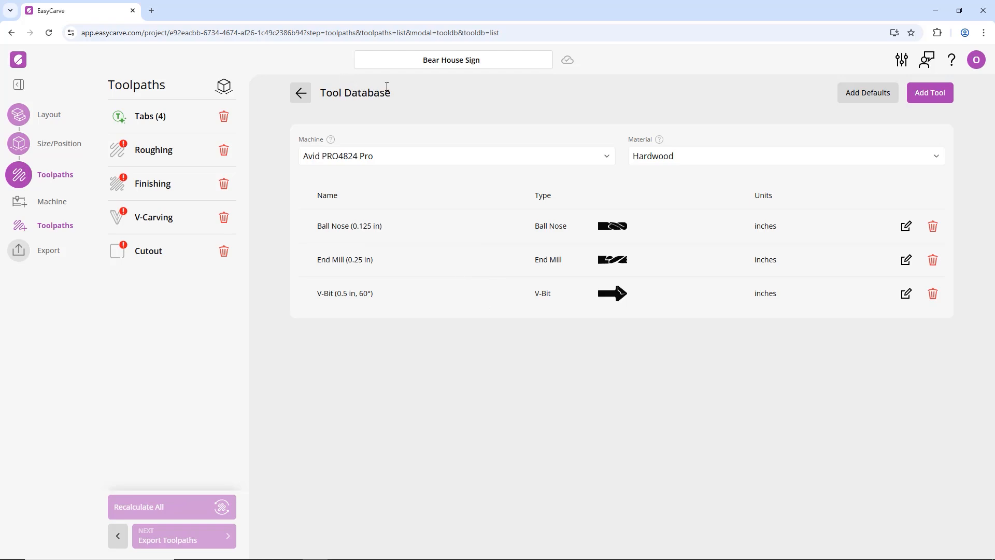
left_click(410, 162)
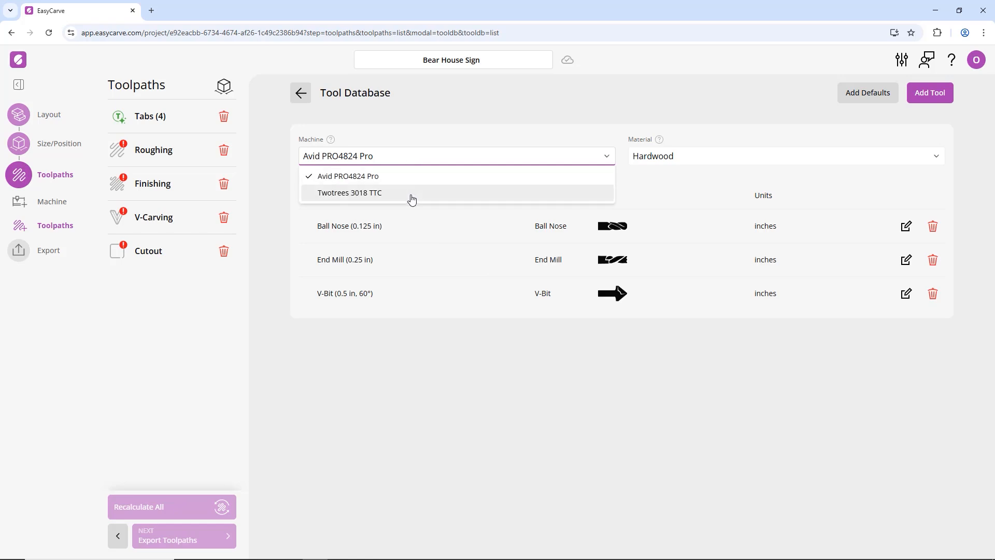
left_click(787, 156)
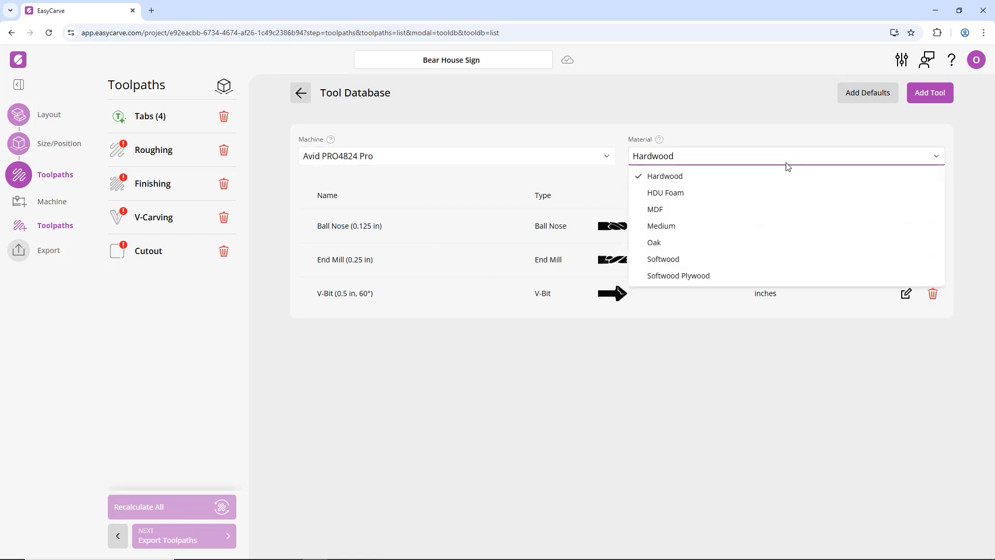
left_click(754, 131)
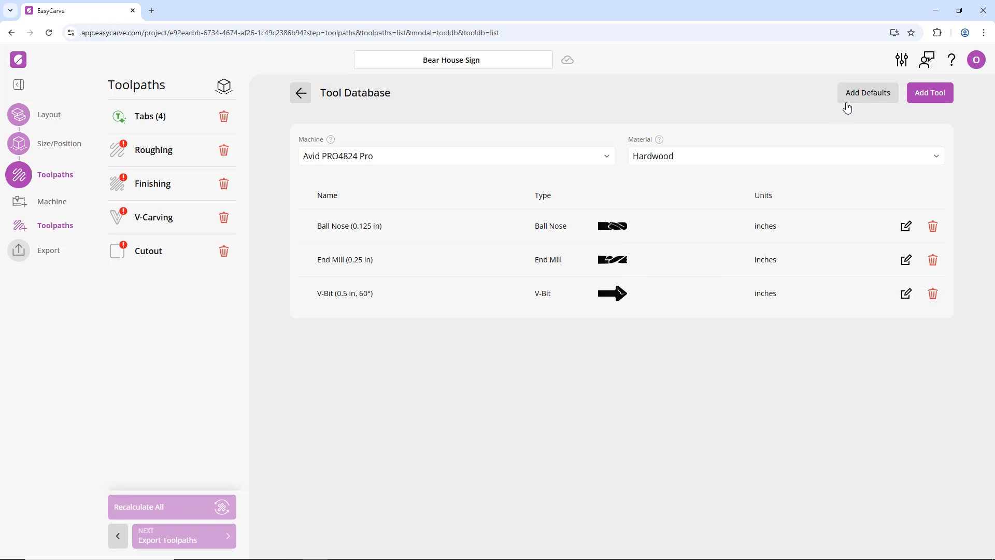
Step: Review the predefined default tools that can be added, and leave the selection without adding any
left_click(916, 97)
left_click(870, 96)
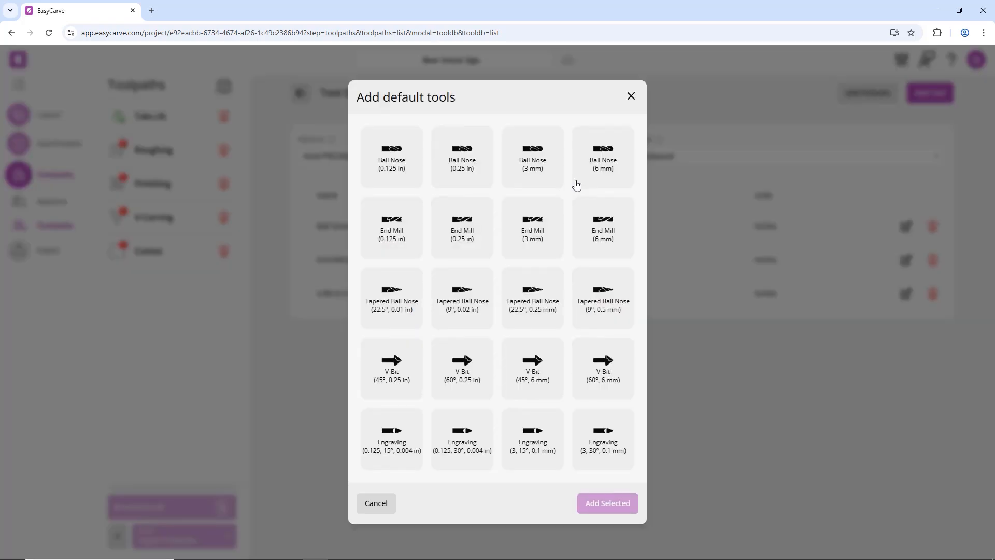
left_click(637, 96)
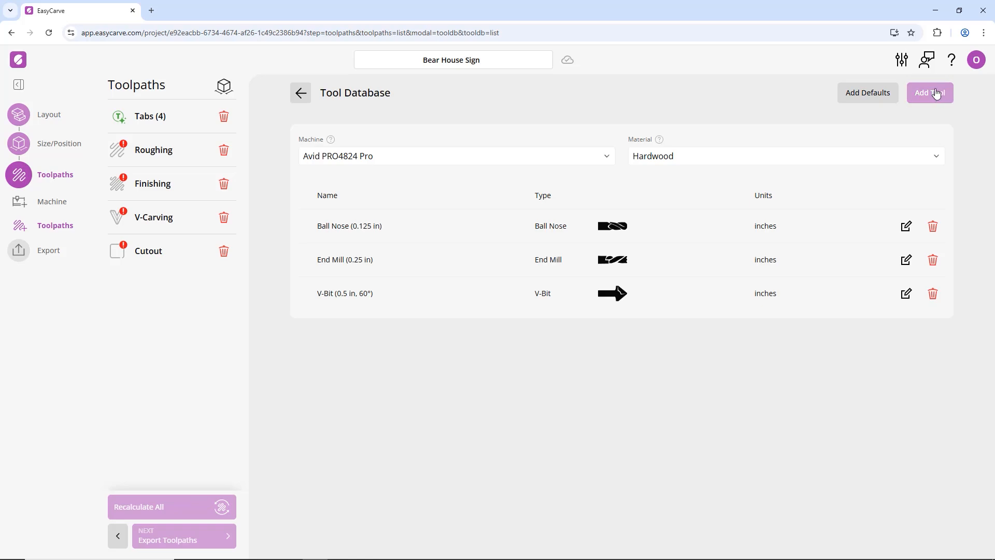
Step: Examine the tool types and diameter setting for a new custom tool, and return to the tool database without adding it
left_click(931, 95)
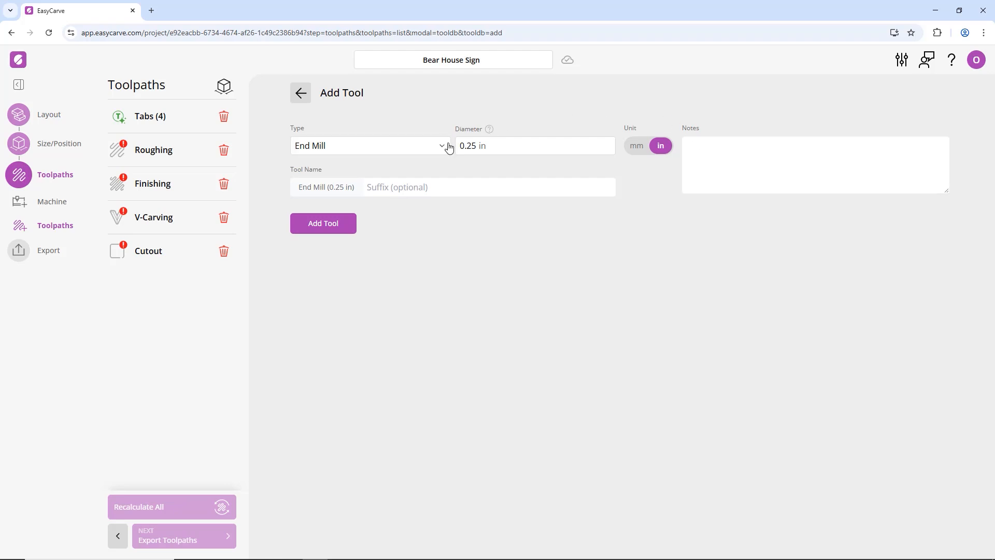
left_click(362, 146)
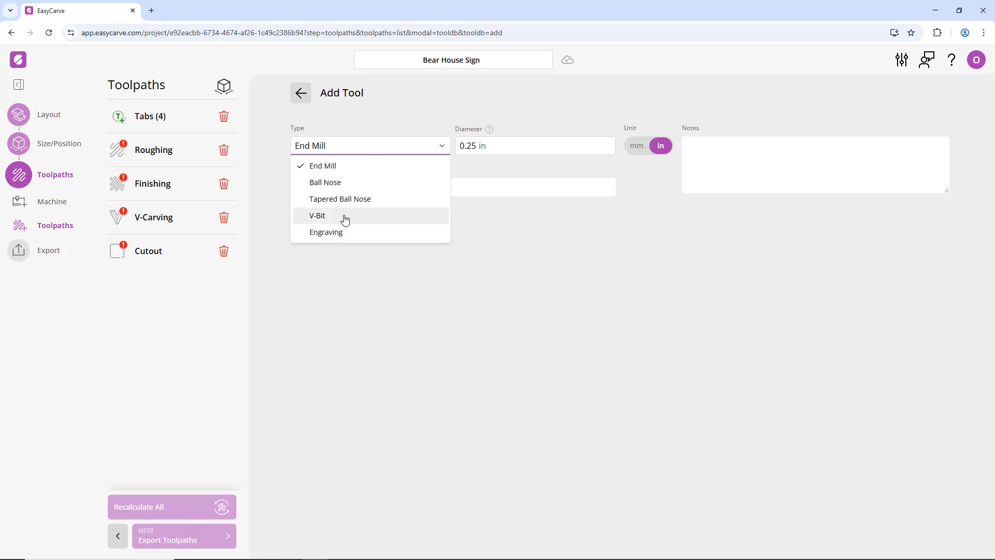
left_click(446, 149)
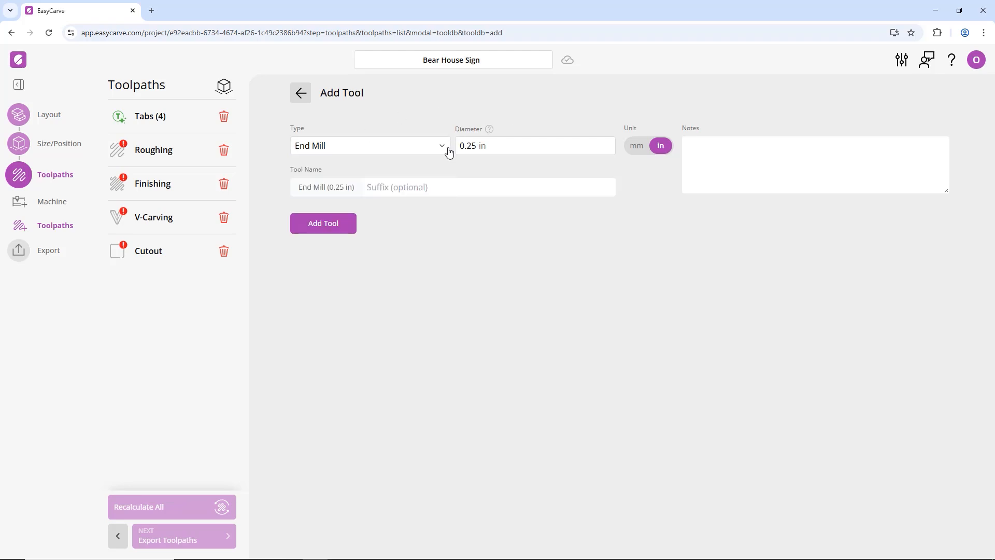
left_click(461, 141)
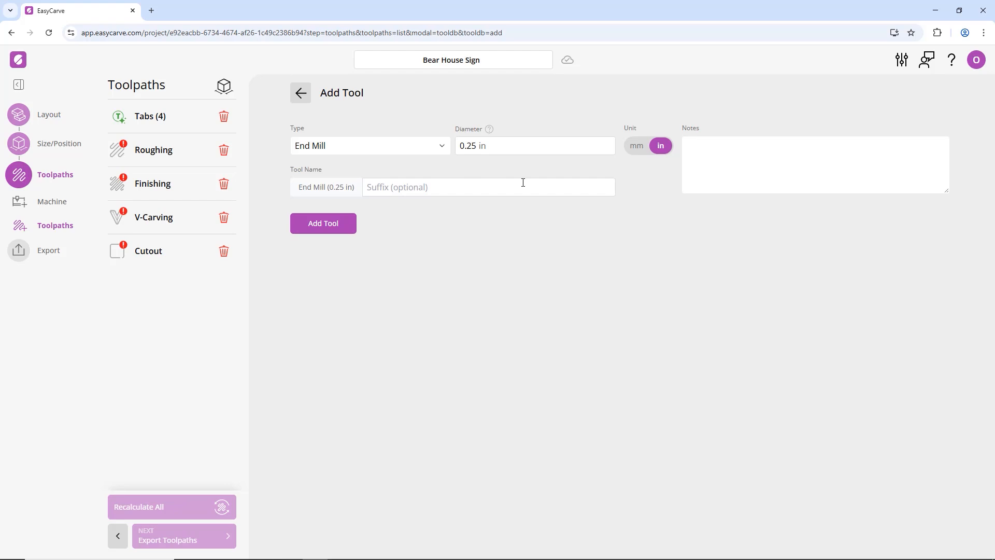
left_click(301, 93)
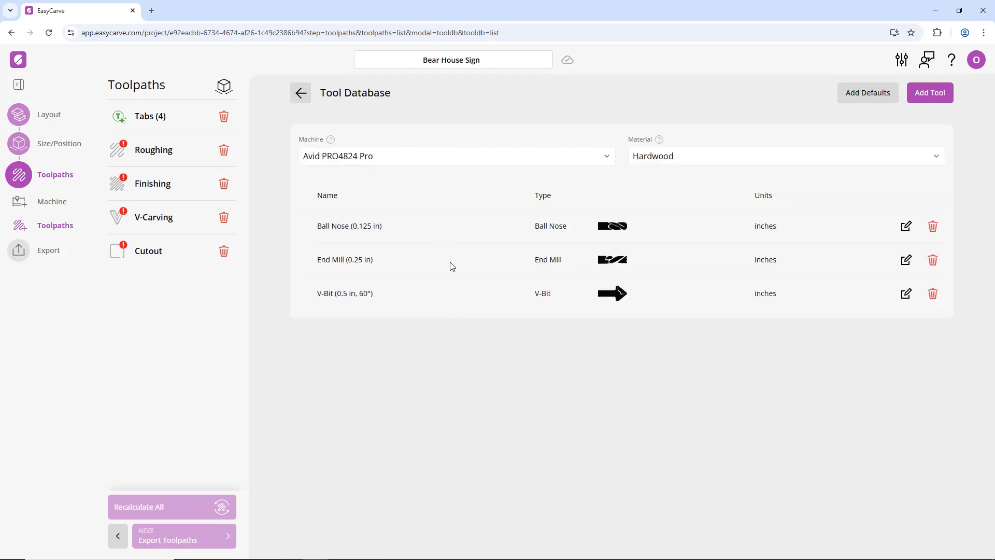
Step: Add the default End Mill (0.125 in) to the tool database
left_click(868, 92)
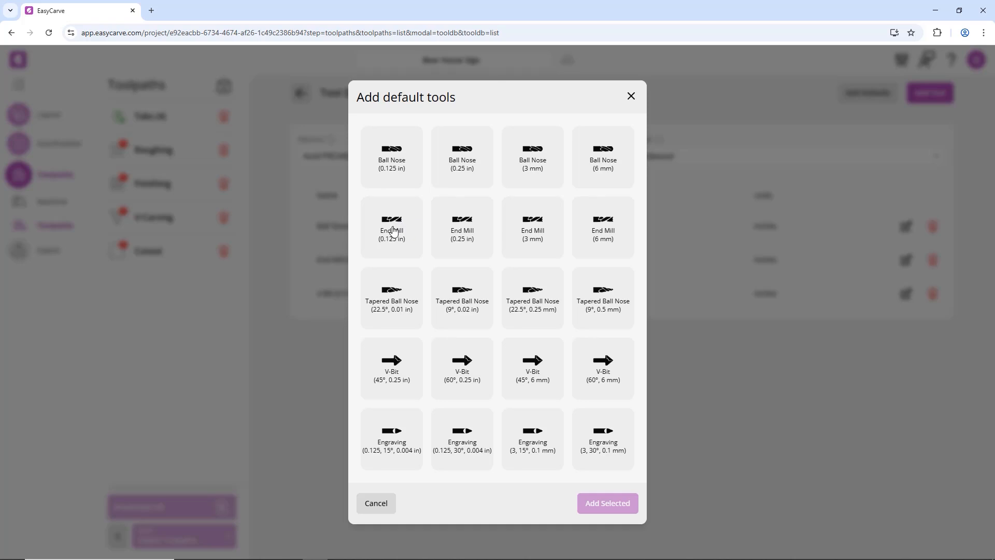
left_click(393, 226)
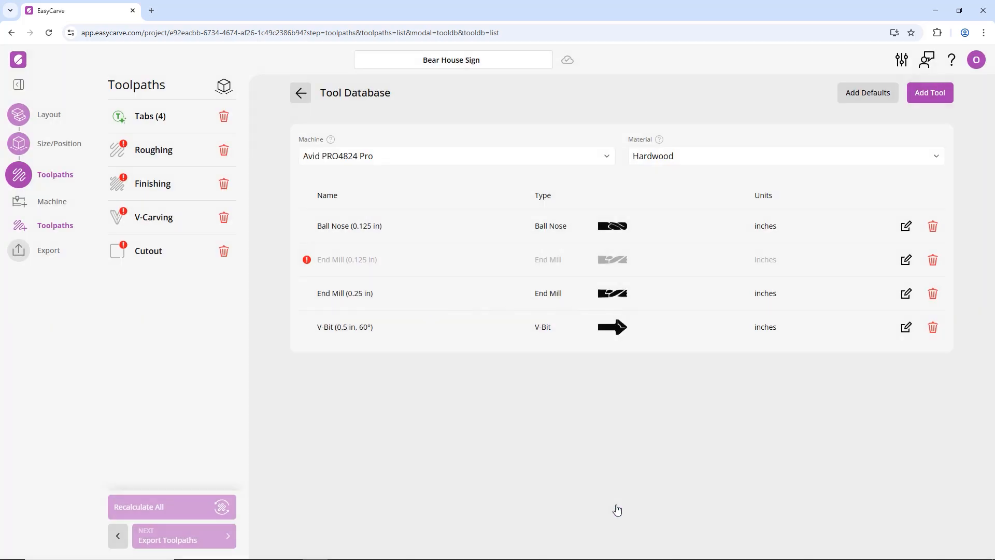
left_click(616, 507)
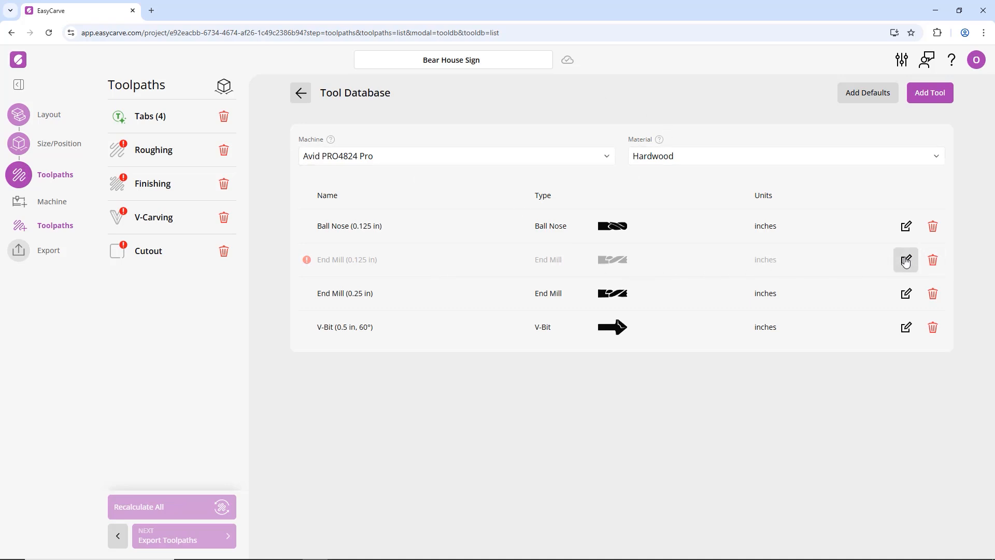
Step: Start a feeds and speeds entry for the End Mill (0.125 in) with machine Twotrees 3018 TTC and material Softwood
left_click(906, 260)
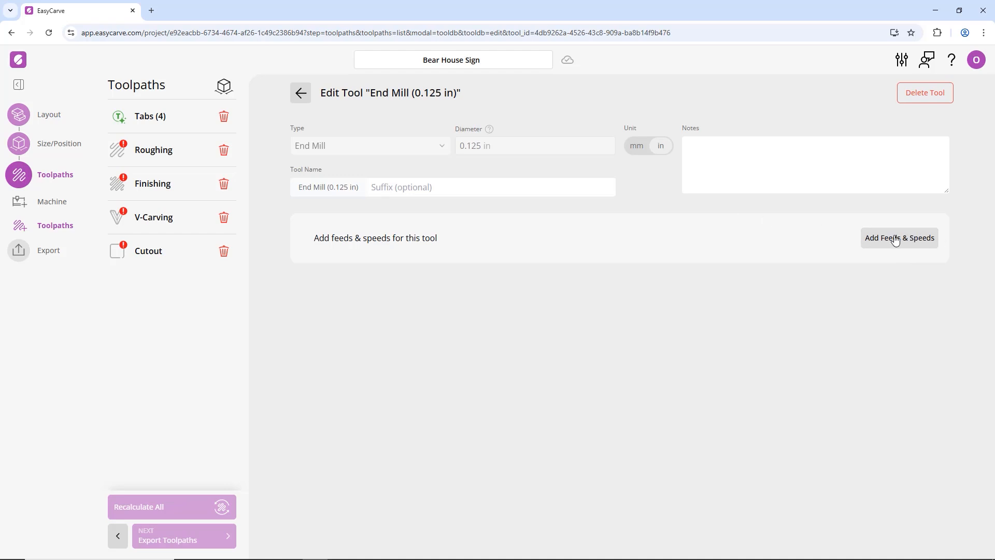
left_click(895, 240)
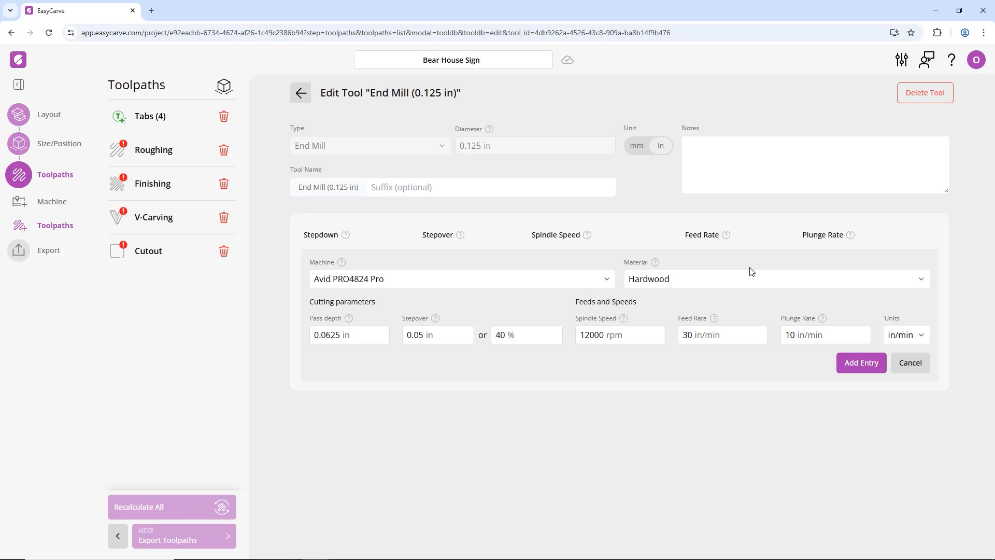
left_click(585, 282)
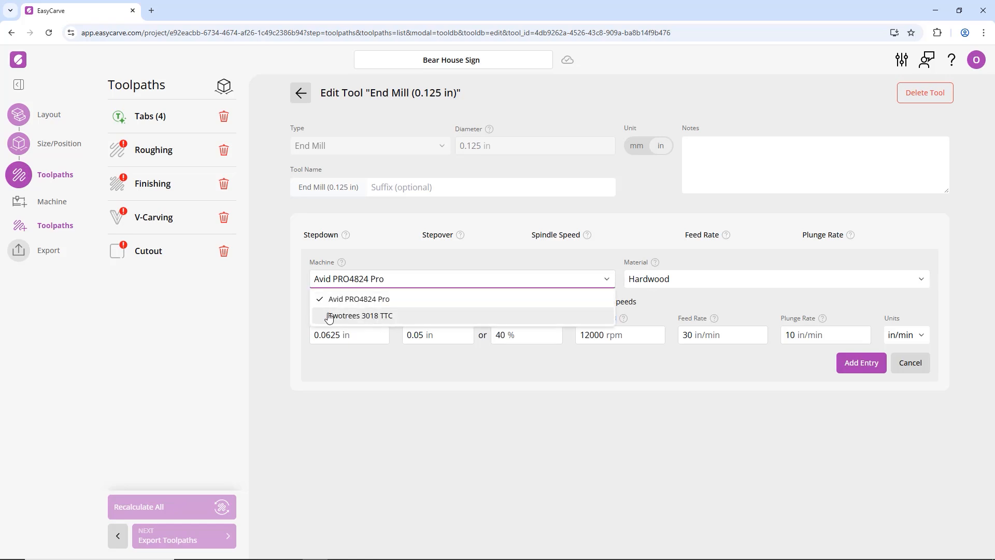
left_click(360, 316)
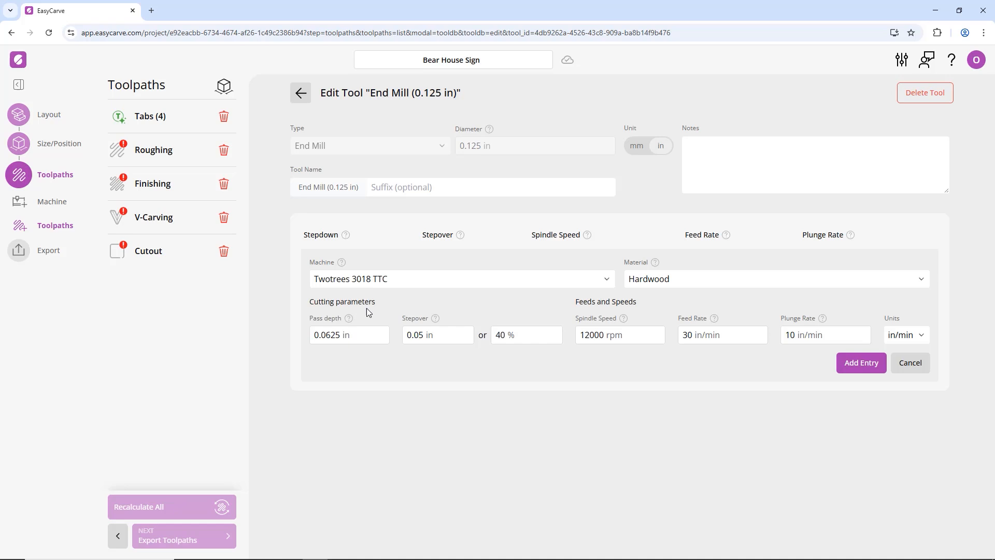
left_click(663, 279)
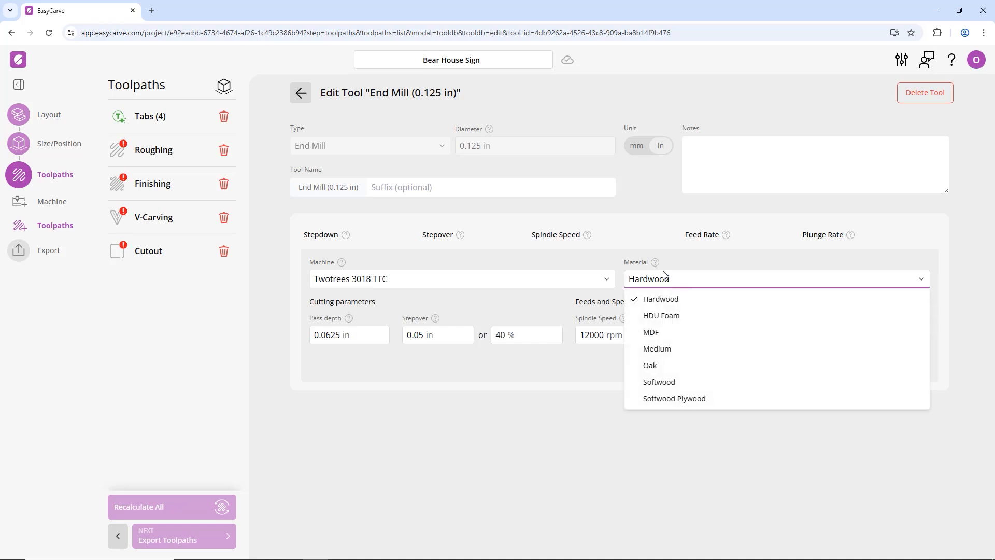
left_click(681, 384)
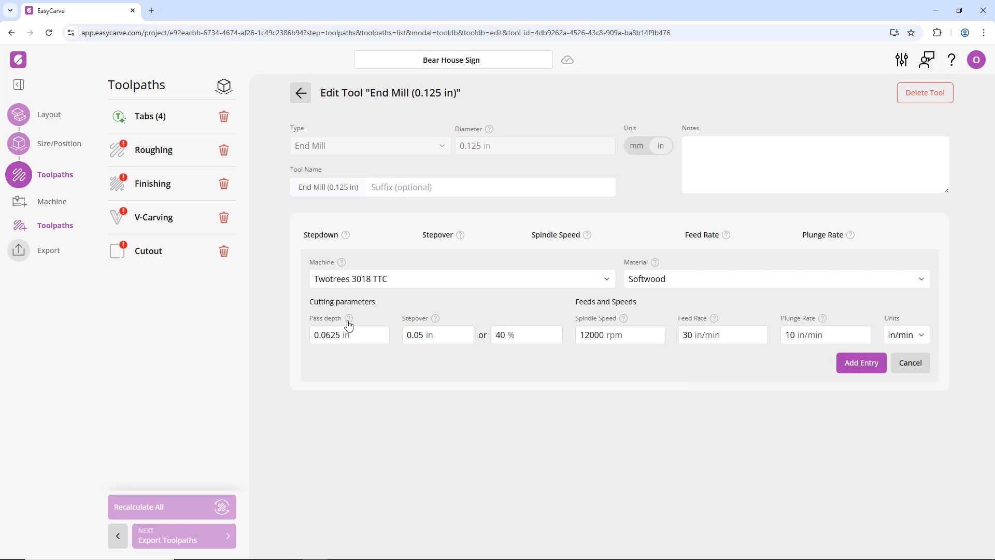
Step: Check the end mill's cutting parameters and feed values, add the entry with the suggested values, and return to the tool database
mouse_move(349, 324)
left_click(412, 336)
left_click(585, 337)
left_click(688, 335)
left_click(833, 337)
left_click(852, 363)
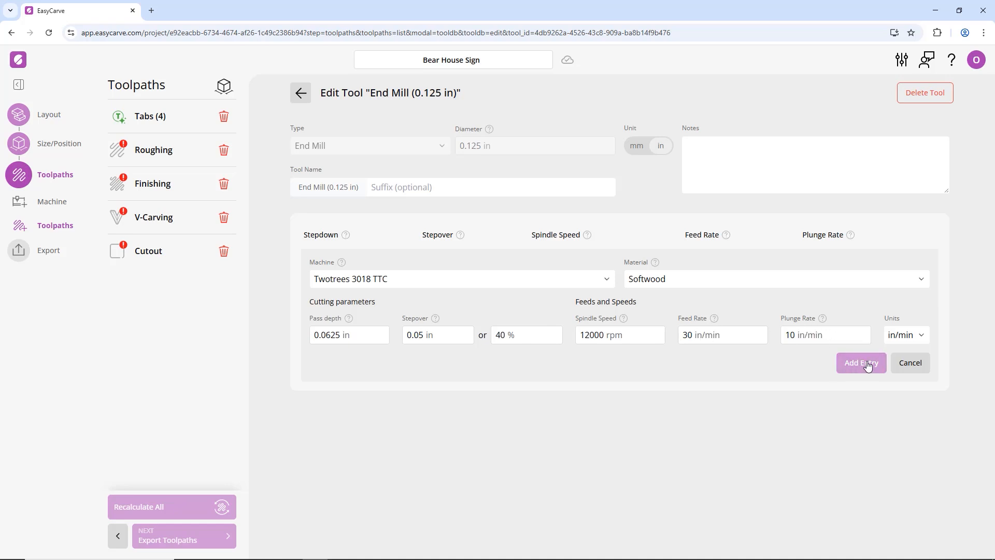
left_click(300, 93)
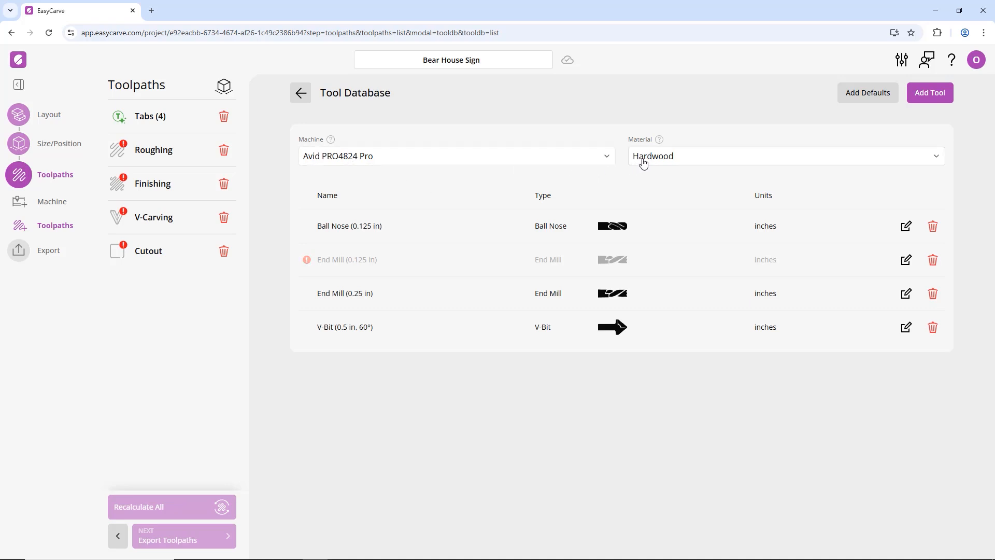
Step: Filter the tool database by machine Twotrees 3018 TTC and material Softwood
left_click(604, 161)
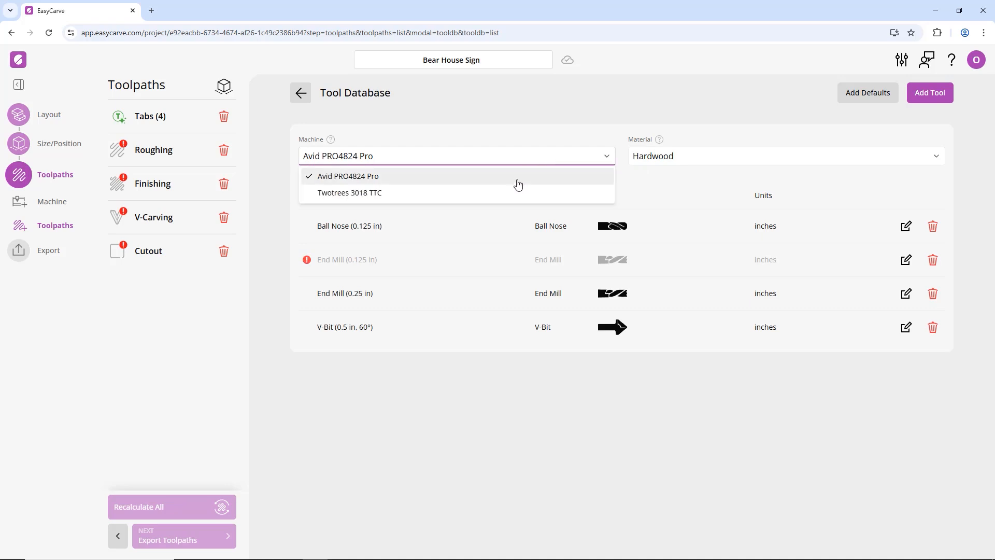
left_click(351, 193)
left_click(689, 158)
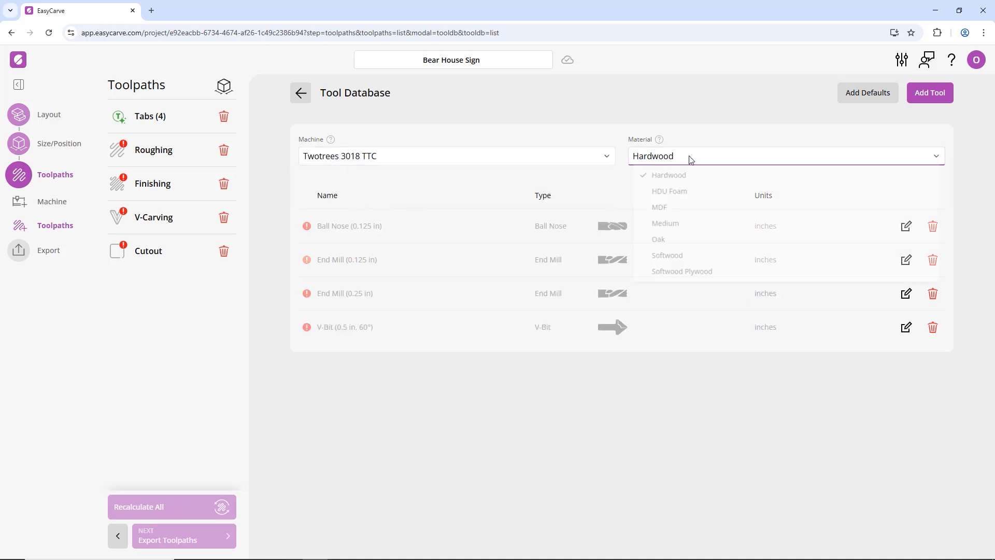
left_click(660, 260)
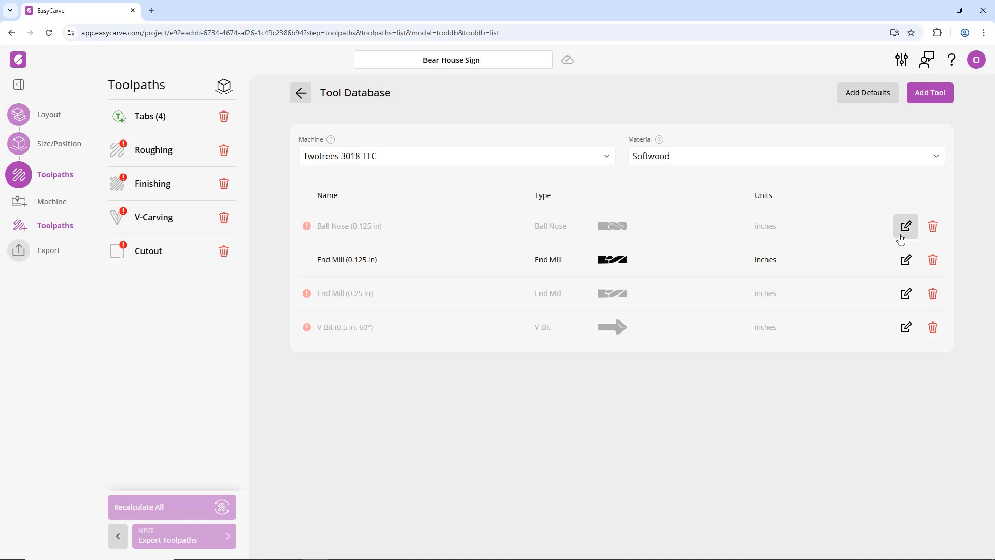
Step: Add a feeds and speeds entry to the Ball Nose (0.125 in) for the Twotrees 3018 TTC and Softwood, keeping the suggested values
left_click(907, 231)
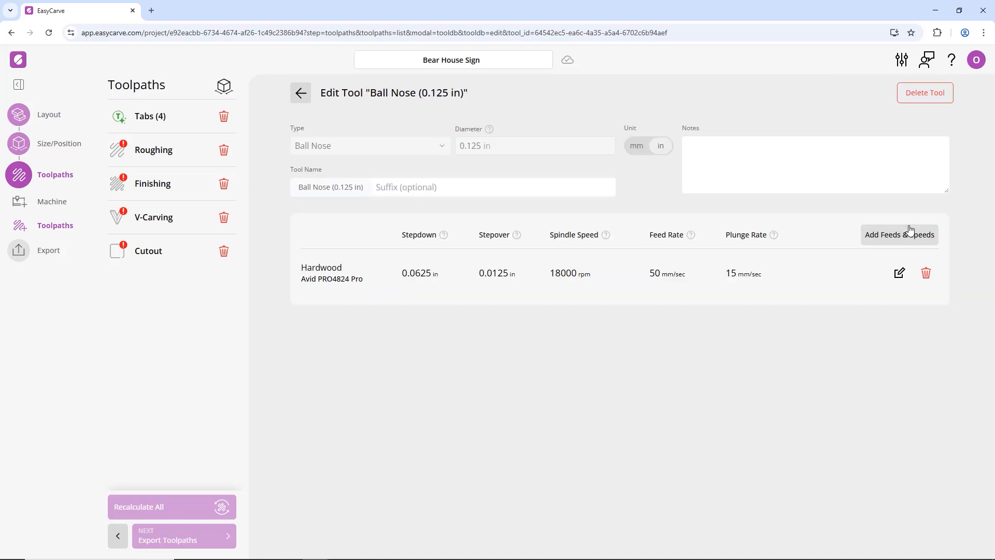
left_click(894, 235)
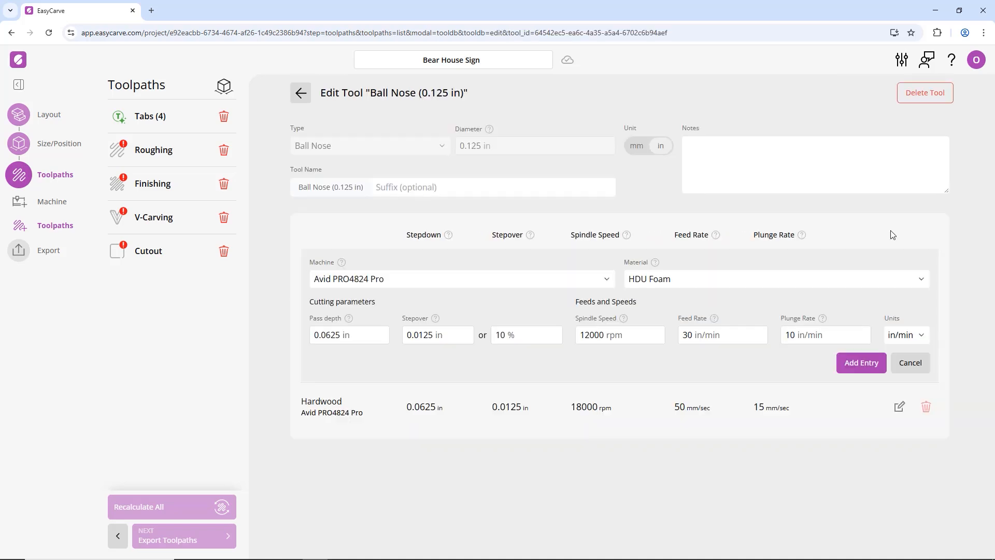
left_click(534, 280)
left_click(429, 315)
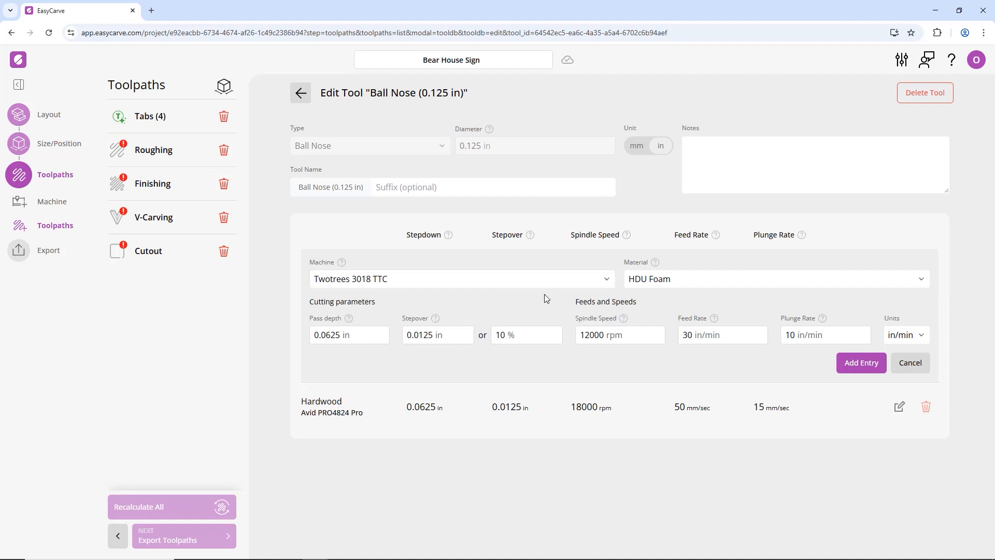
left_click(654, 284)
left_click(688, 384)
left_click(335, 336)
left_click(860, 365)
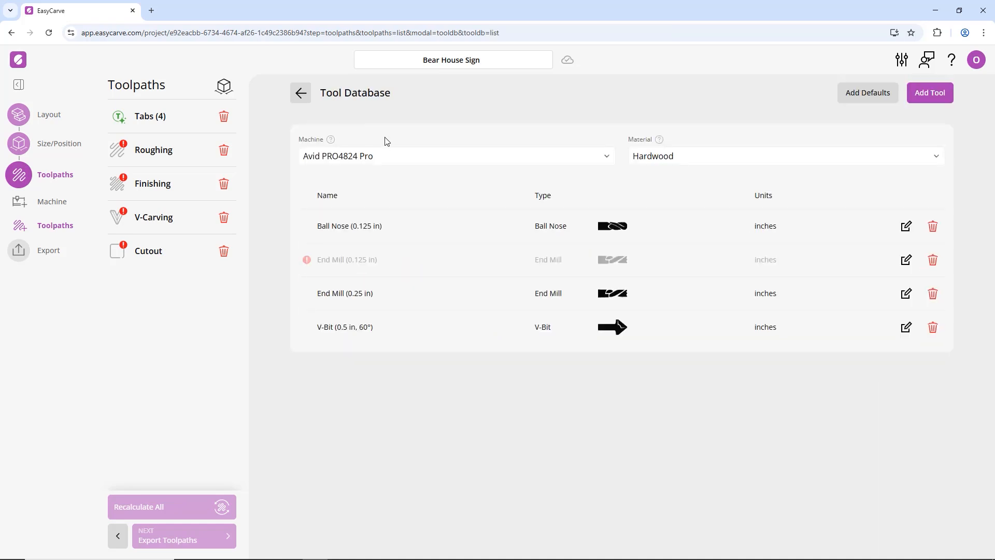
Step: Filter the tools by Twotrees 3018 TTC and Softwood again to check the ball nose's availability
left_click(384, 156)
left_click(639, 156)
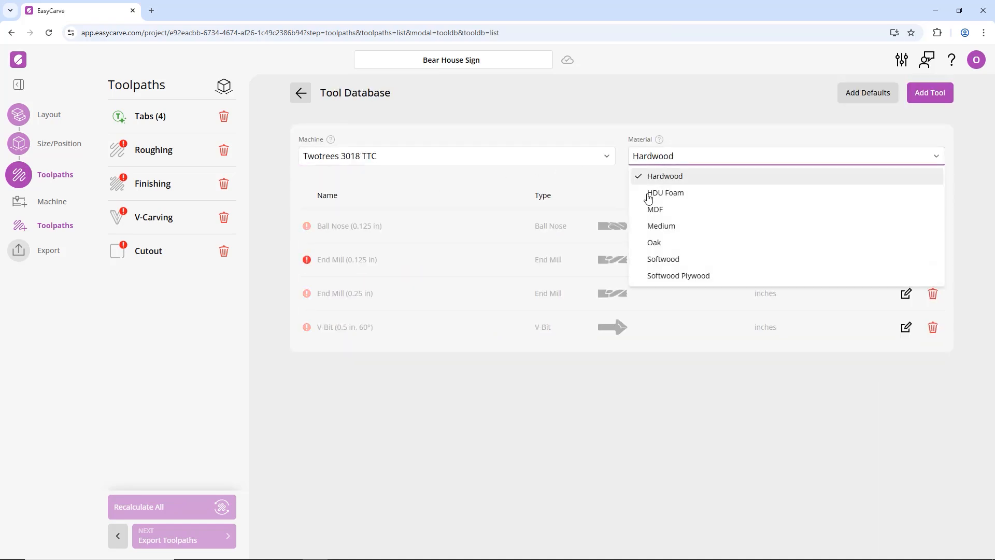
left_click(661, 258)
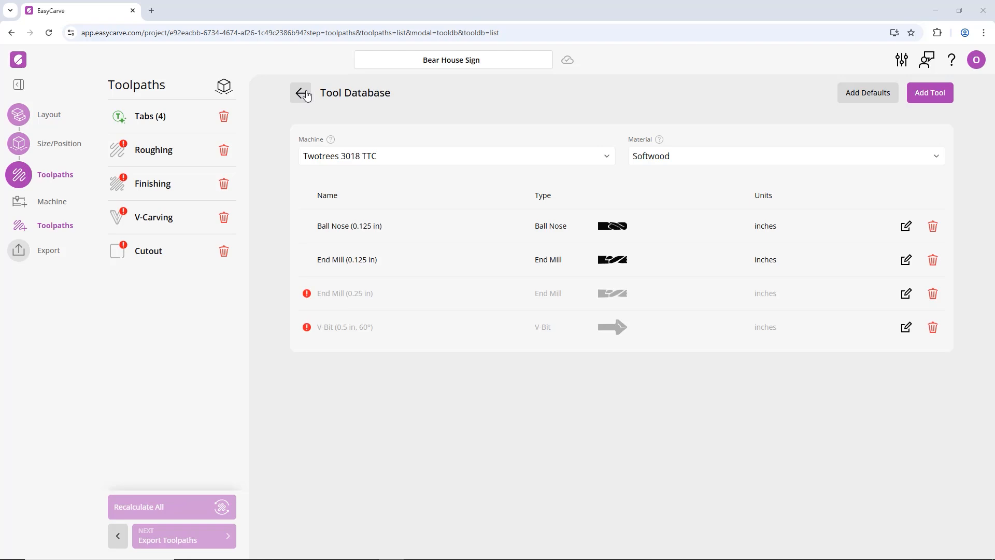
Step: Return to the global settings and open the rapid clearance gap for editing
left_click(302, 94)
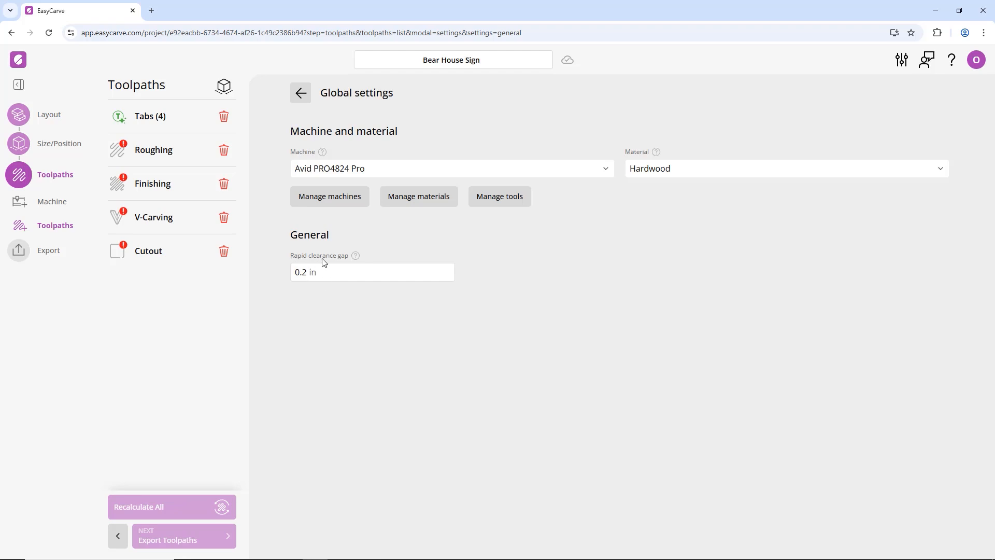
left_click(328, 278)
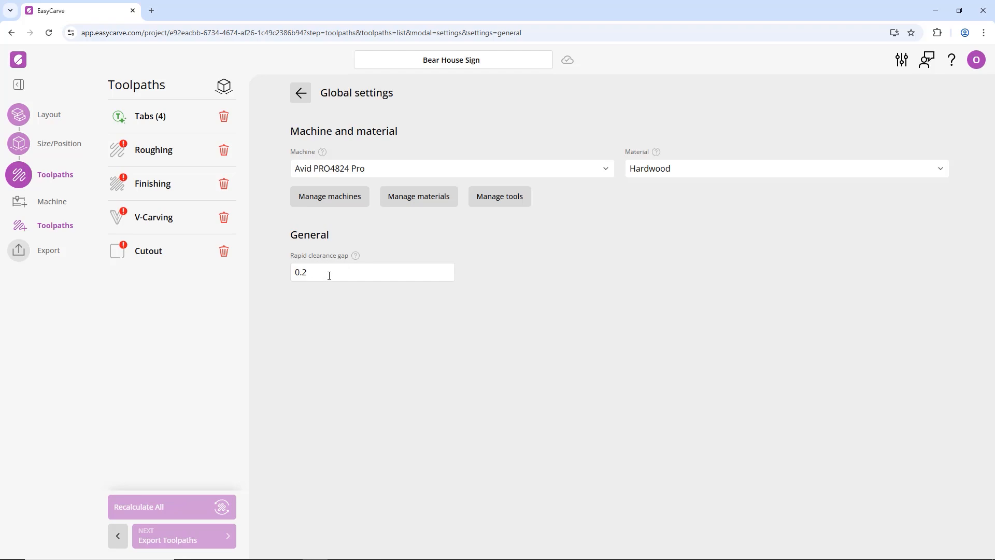